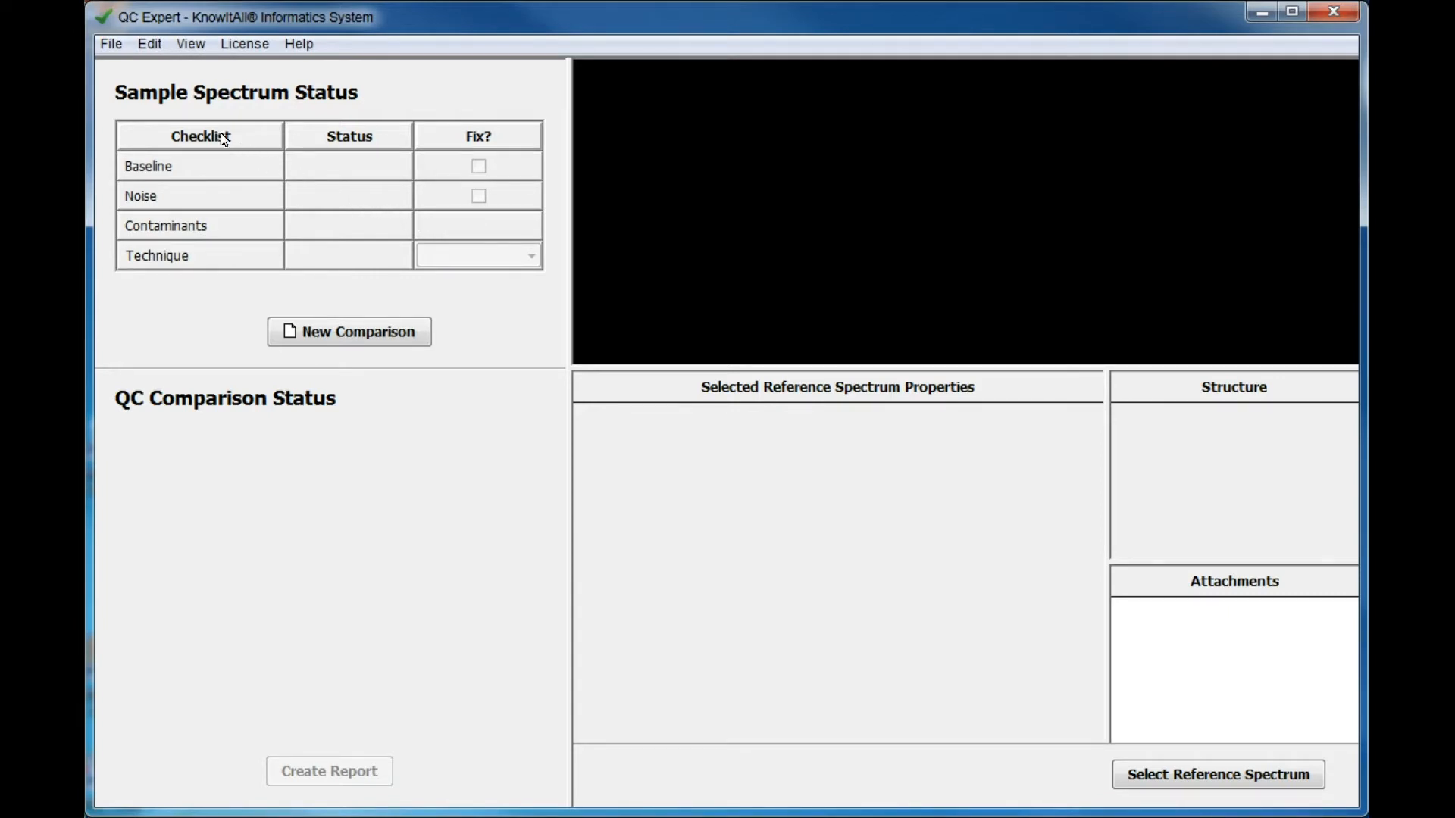
Step: Create the first administrator digital signature, entering its name and matching account password
left_click(112, 44)
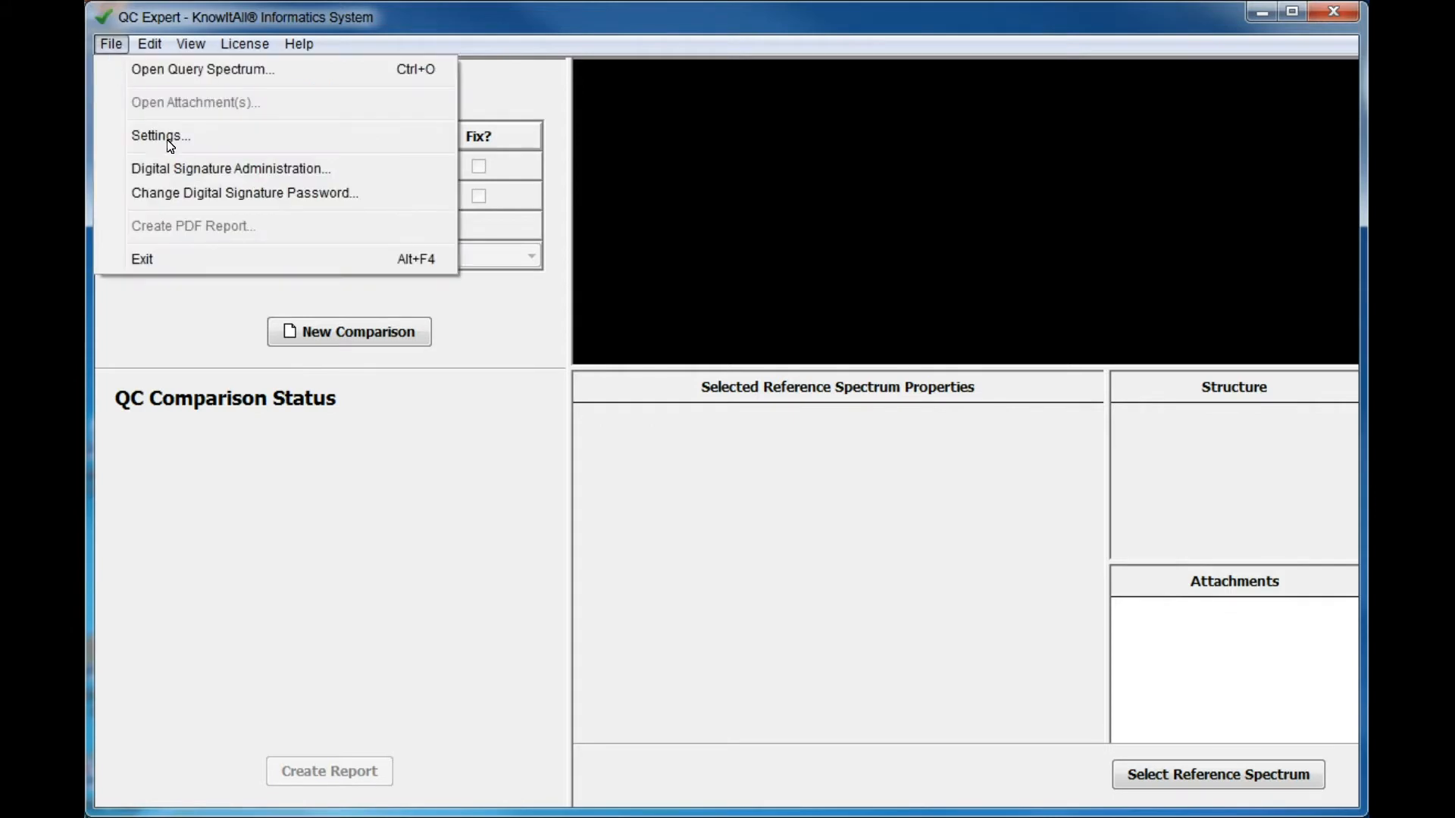
left_click(206, 177)
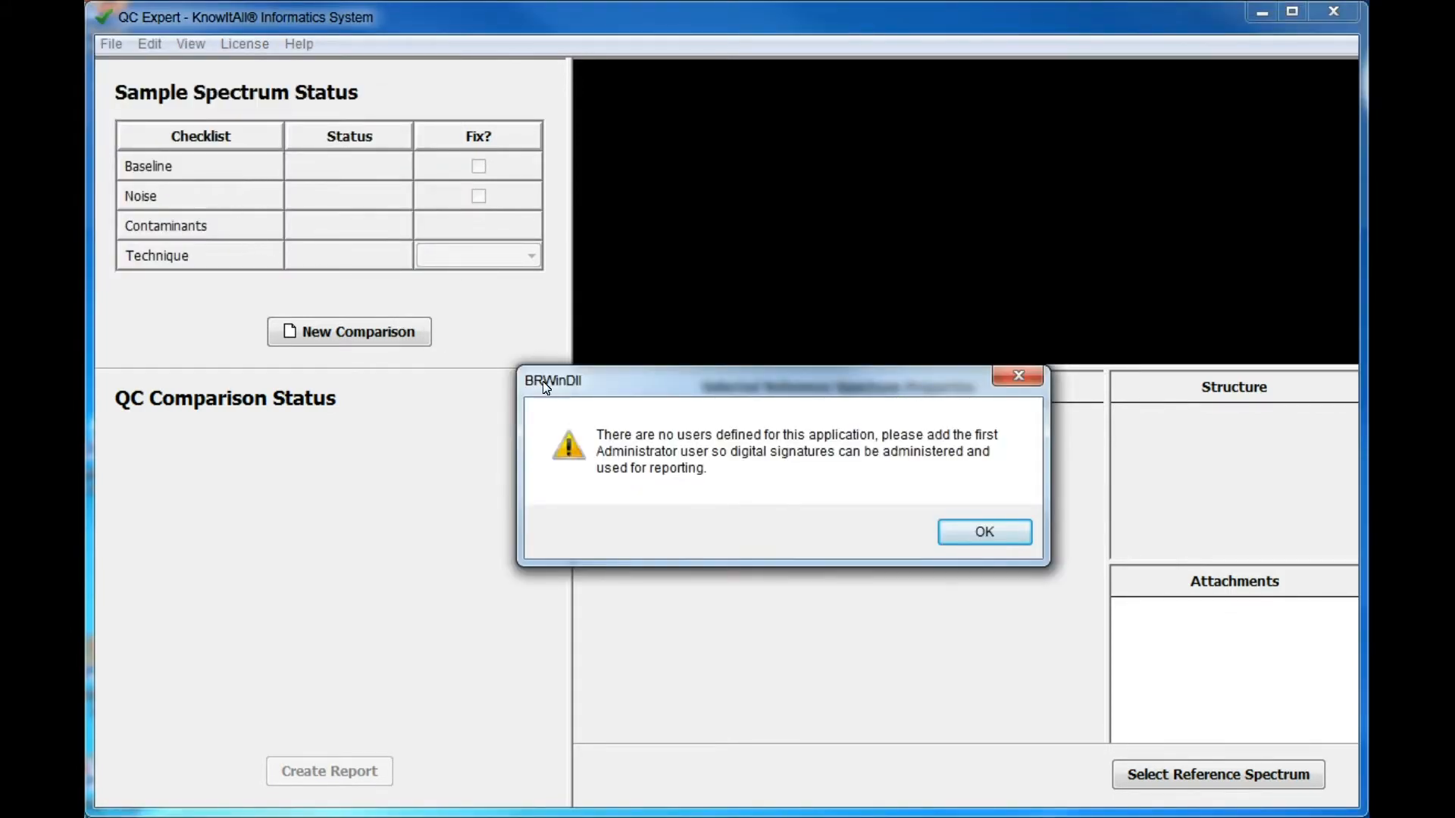
left_click(976, 534)
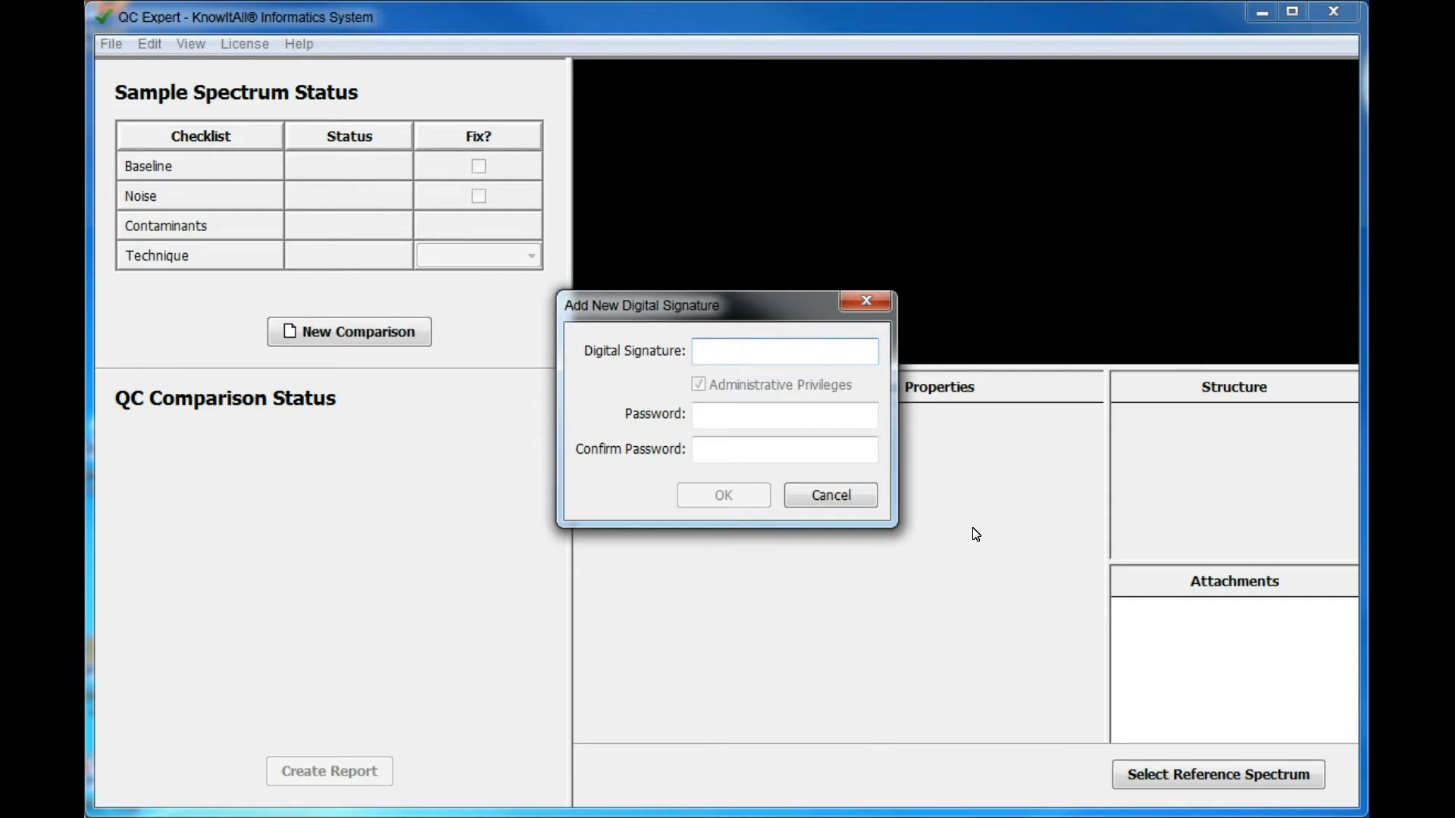
type("RST")
left_click(716, 418)
type("****")
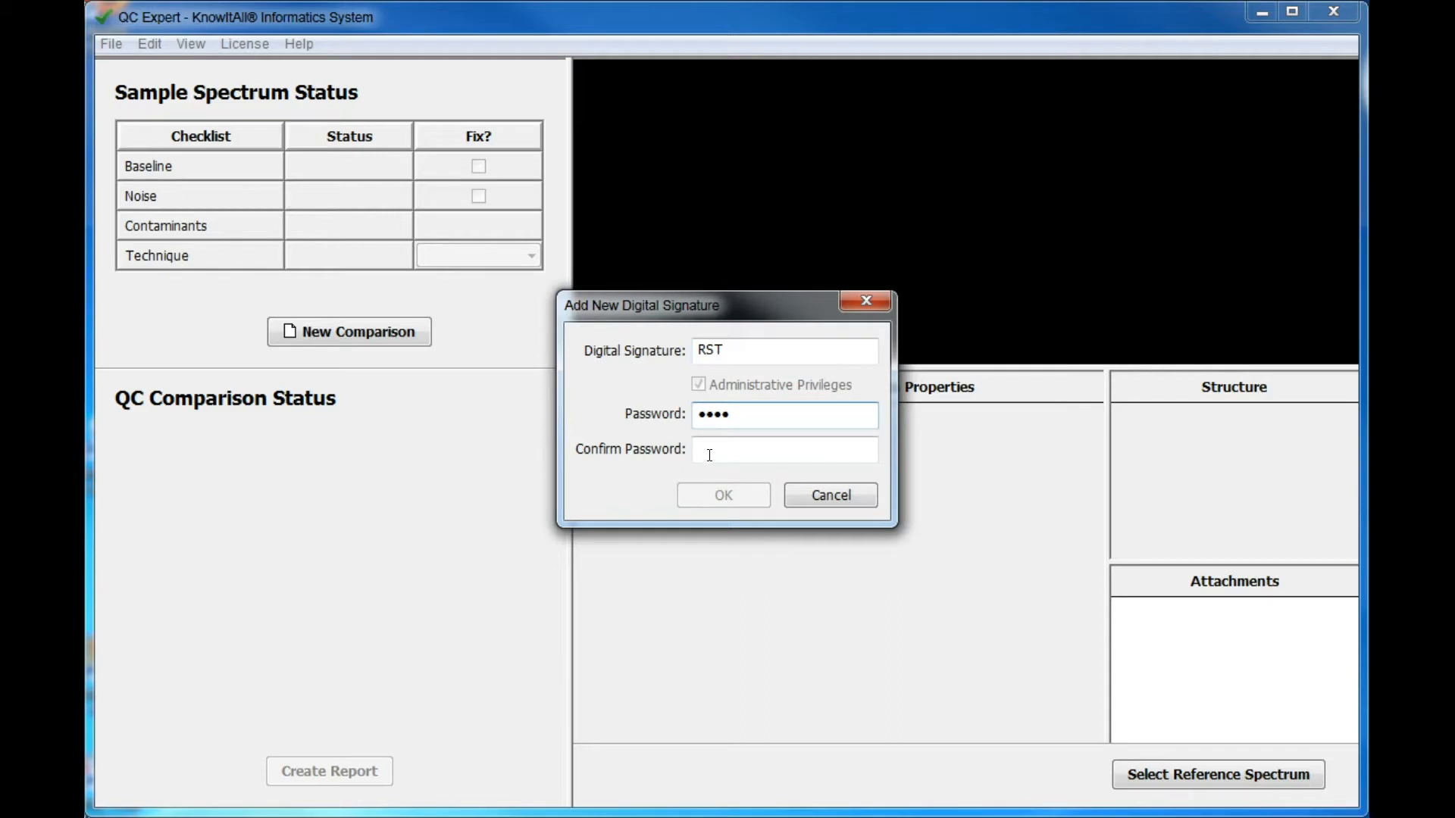
left_click(709, 455)
type("****")
left_click(733, 497)
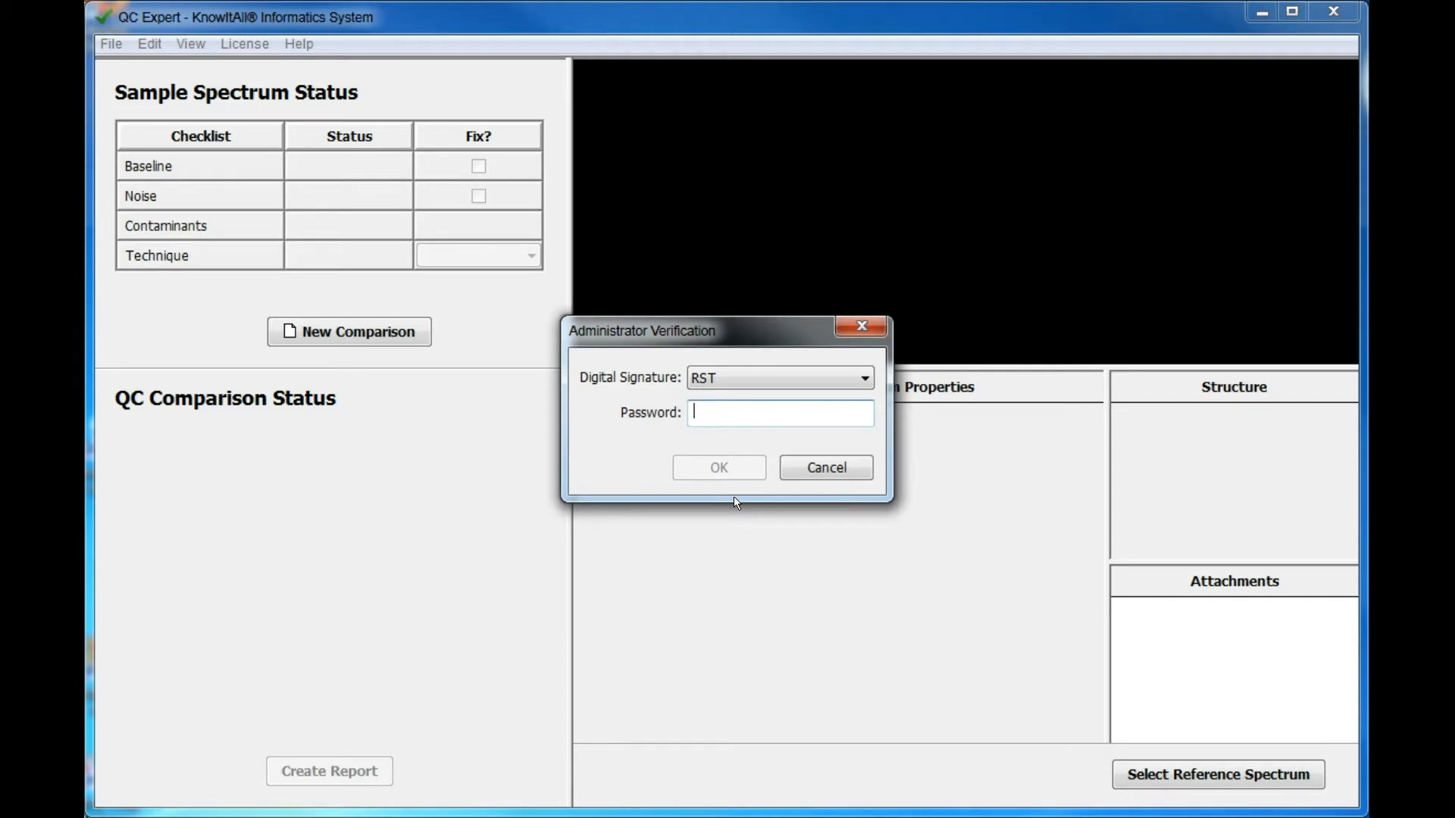
Step: Verify with the administrator password and add a second digital signature without administrative privileges, entering its name and password
type("******")
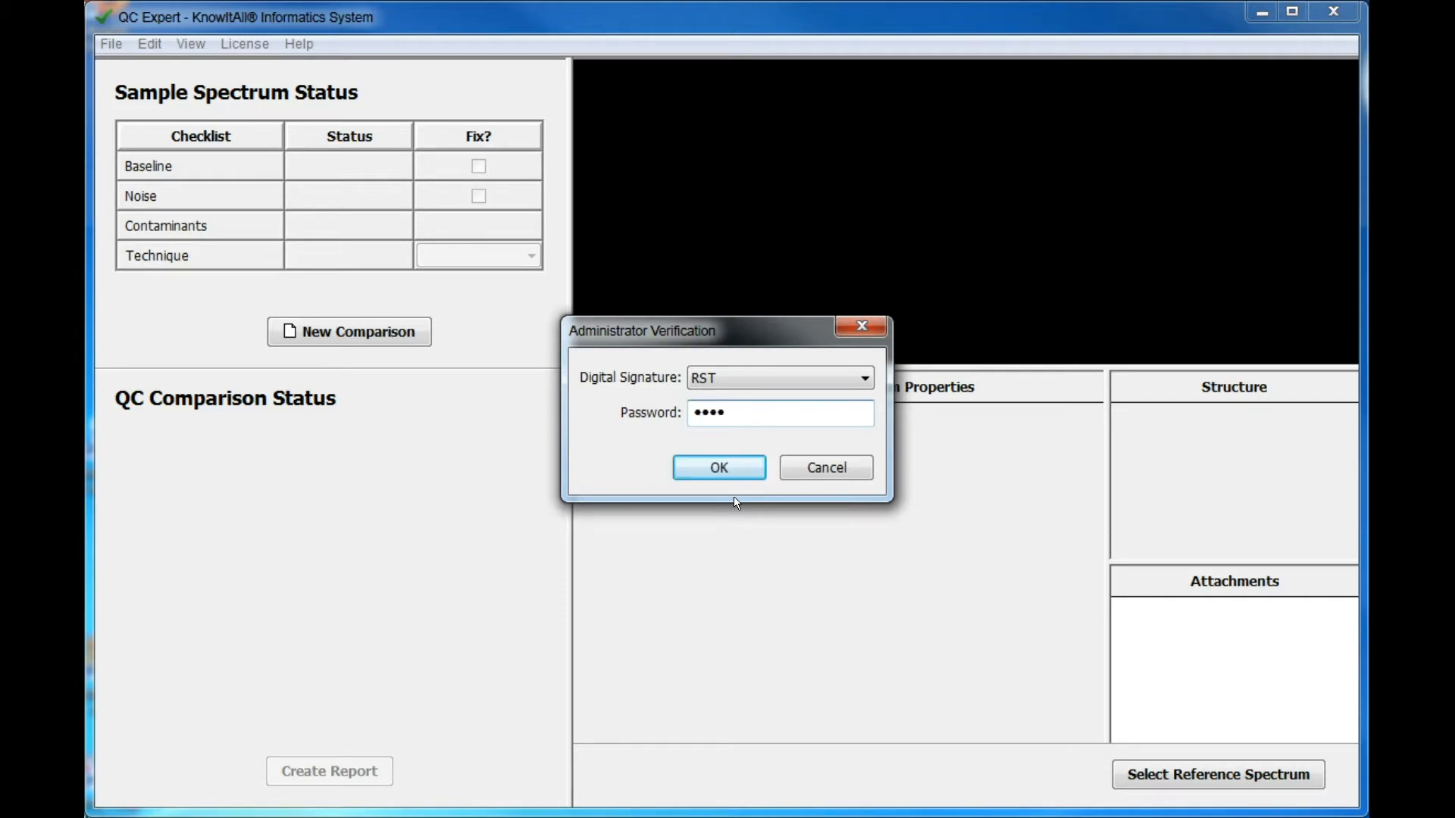
left_click(720, 468)
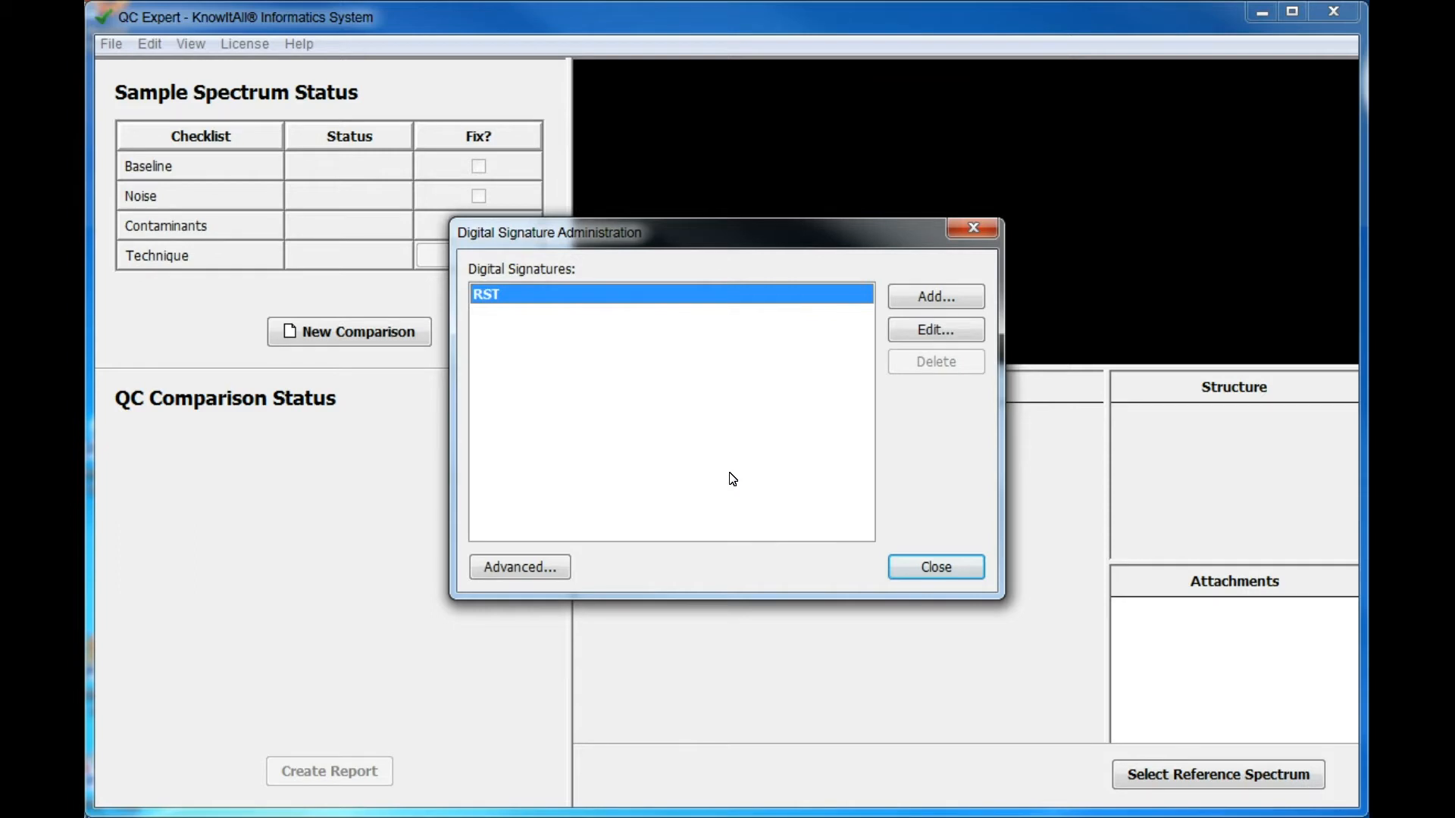
left_click(957, 303)
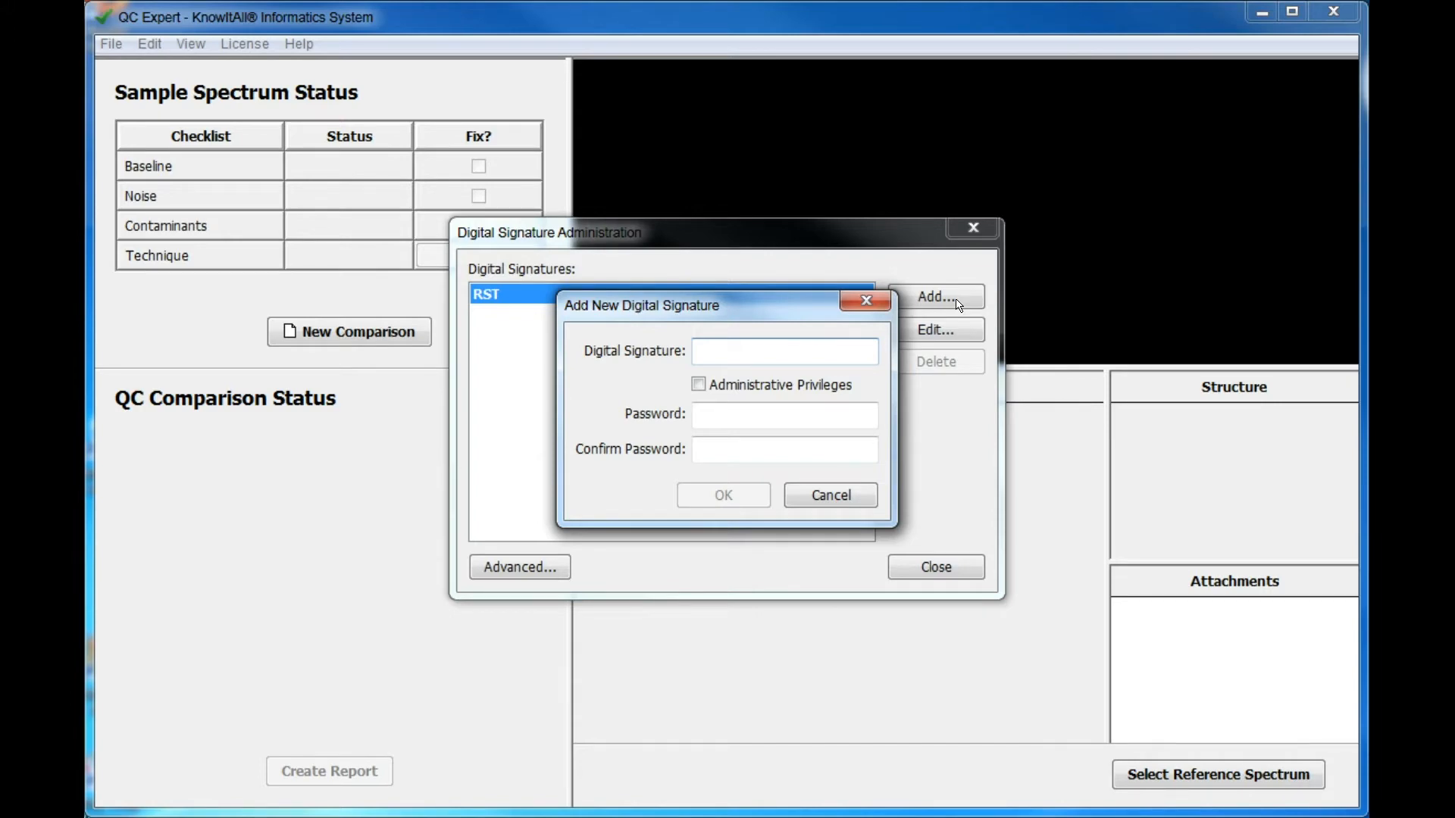
type("Robert")
left_click(718, 417)
type("••••")
left_click(711, 453)
type("••••")
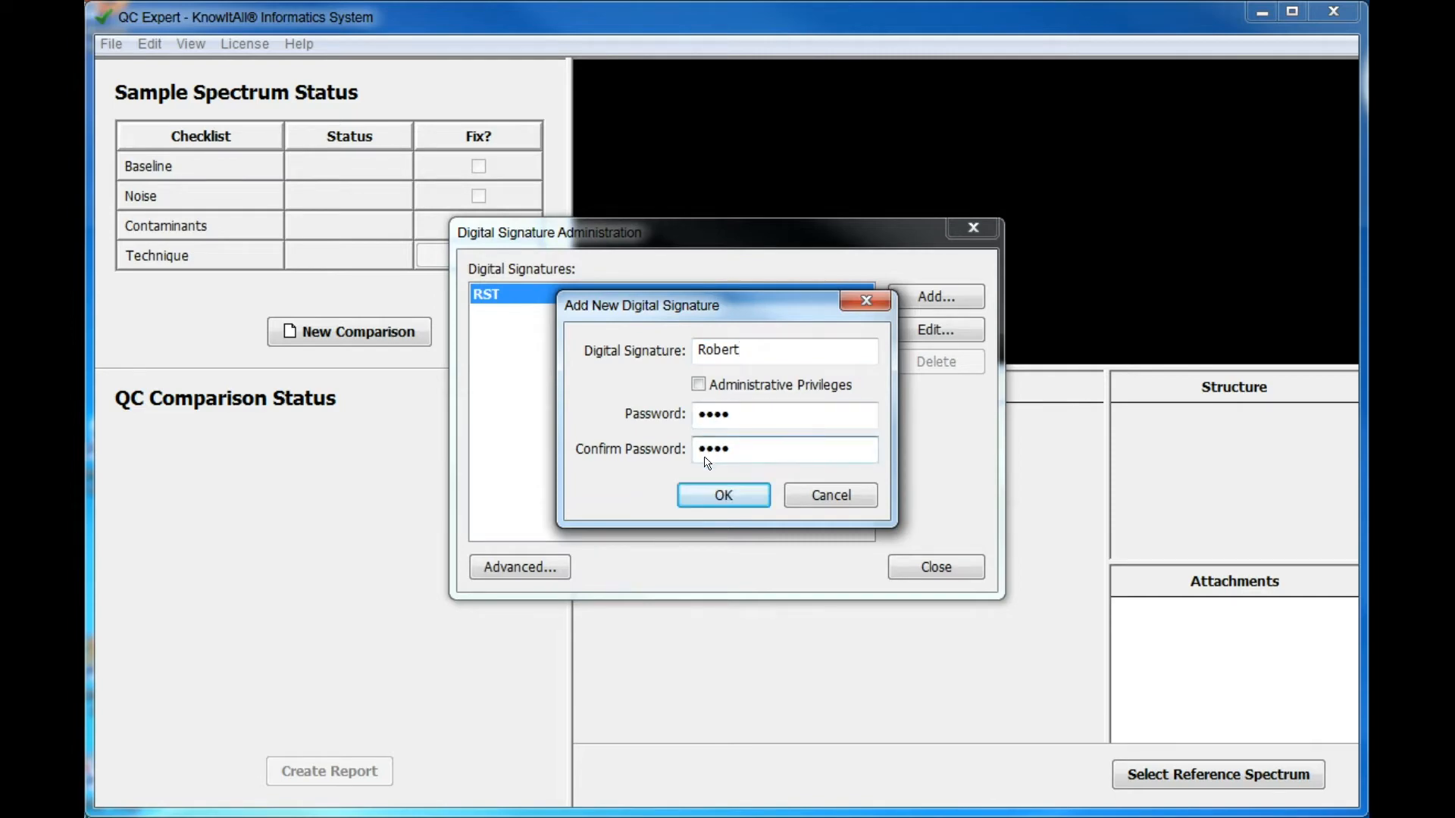
left_click(718, 497)
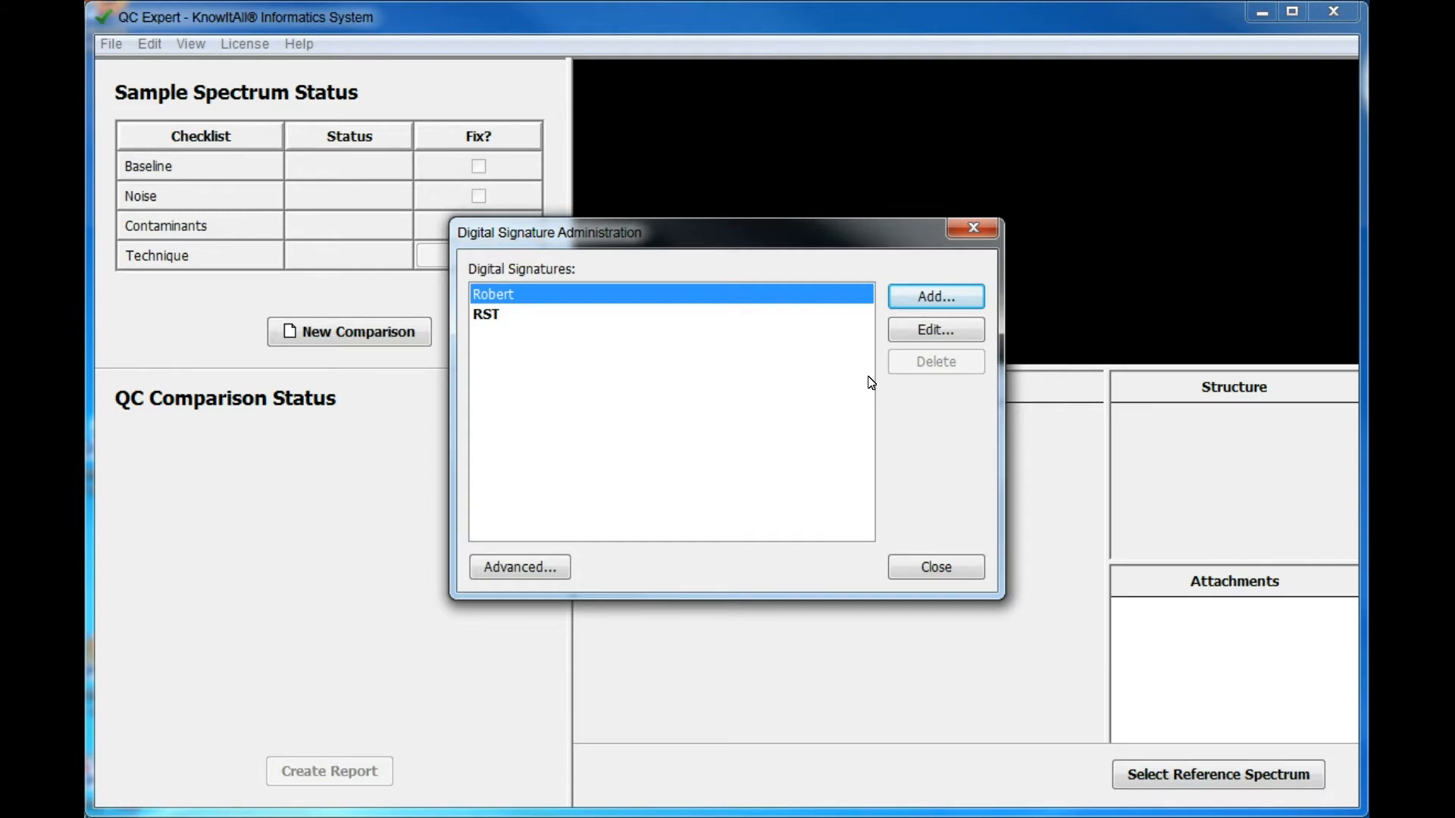
Step: Examine the edit form of the newly added digital signature and leave it without changes
left_click(919, 326)
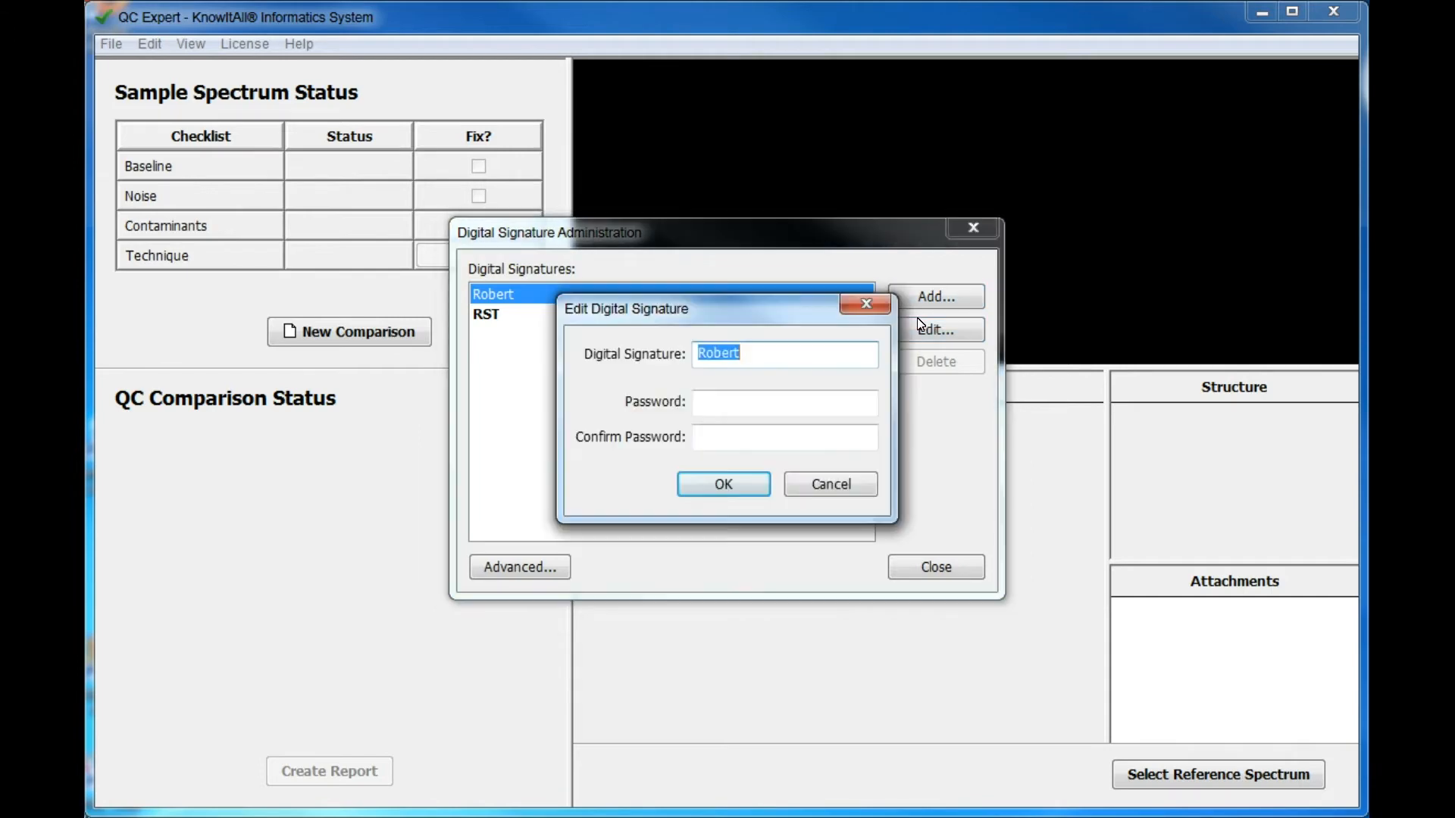
left_click(851, 491)
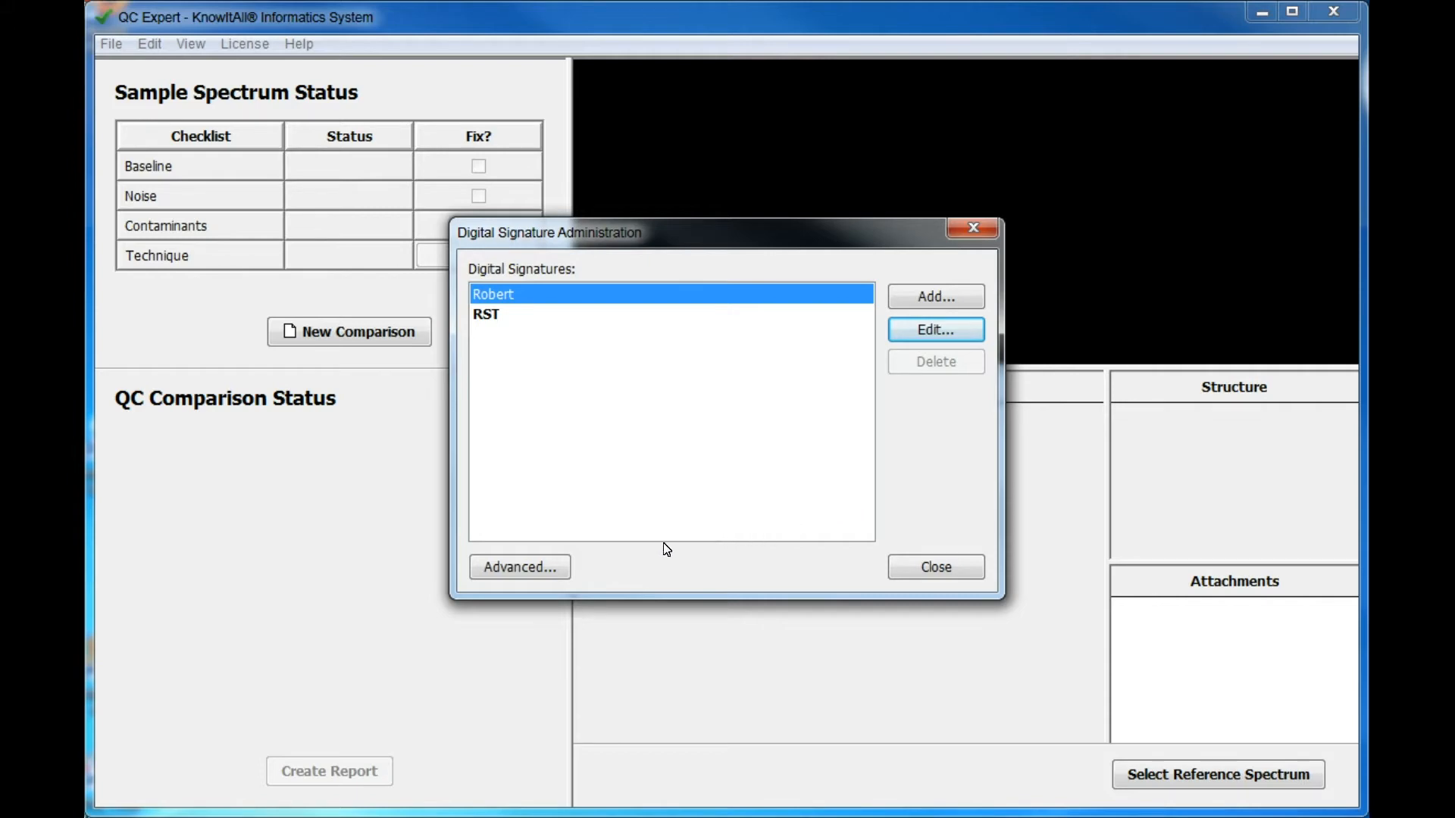
Step: Make digital signature passwords expire after 90 days in the global settings and finish the signature administration
left_click(533, 565)
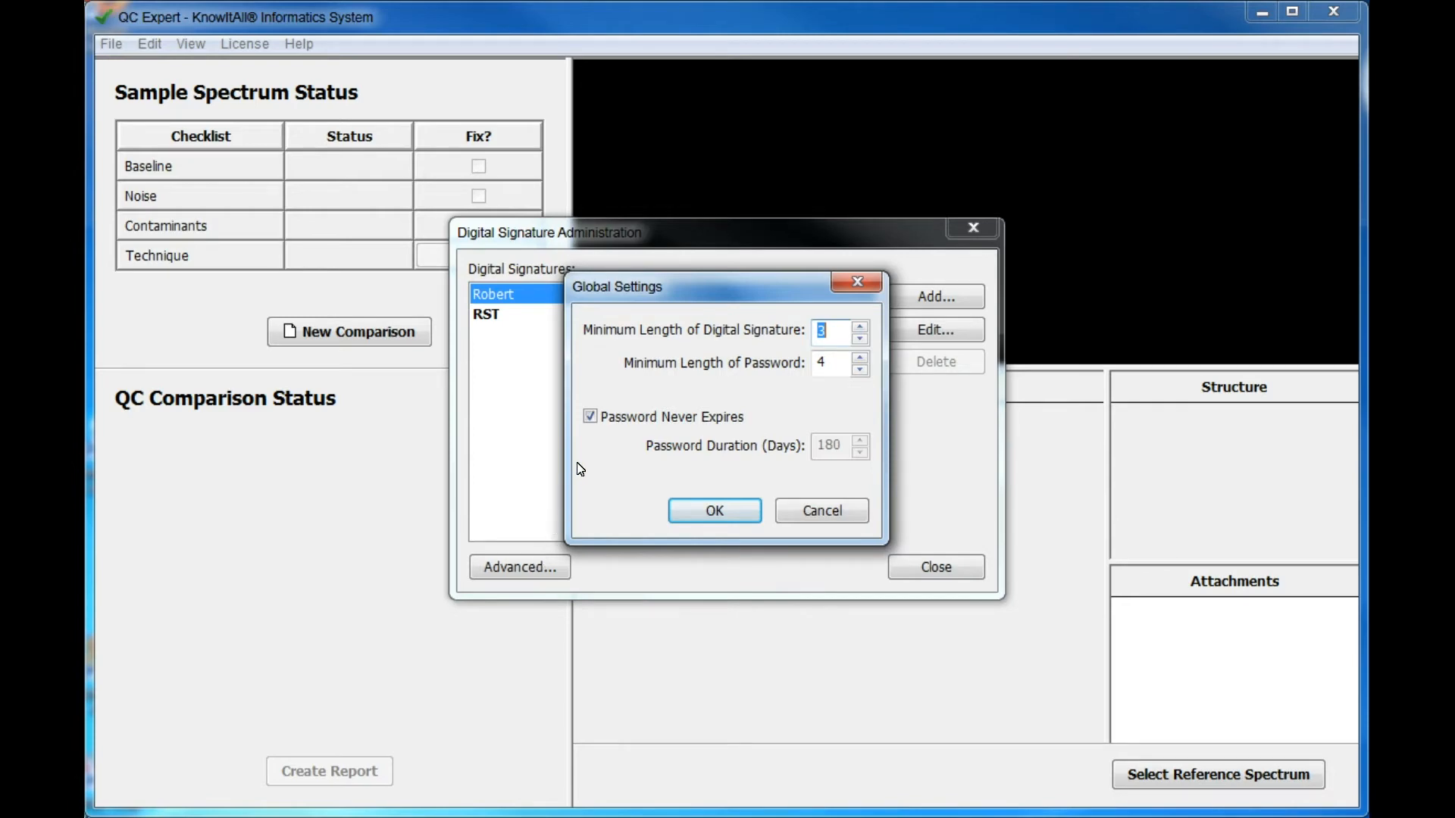
left_click(590, 416)
double_click(845, 447)
type("90")
left_click(757, 506)
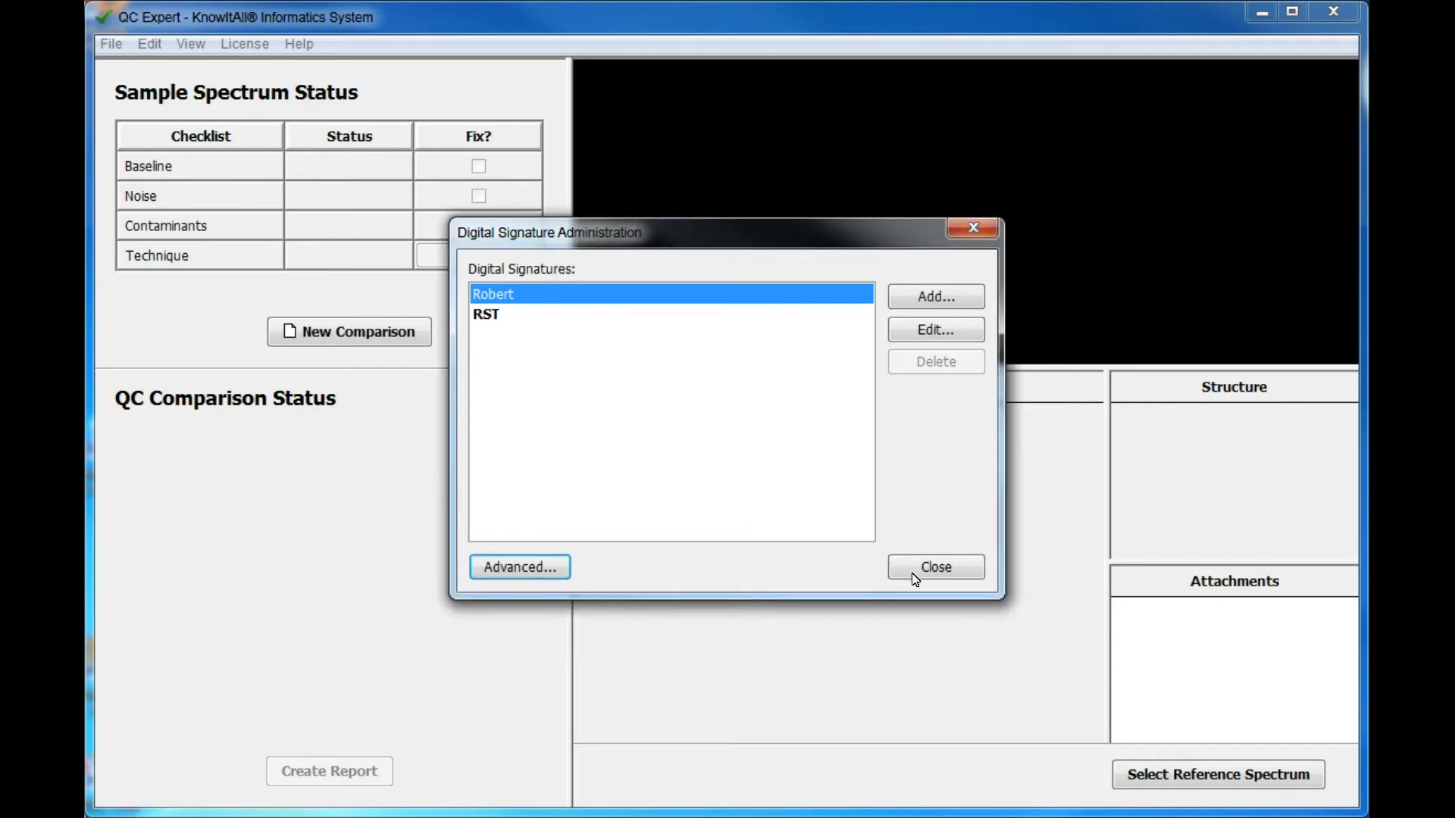
left_click(932, 582)
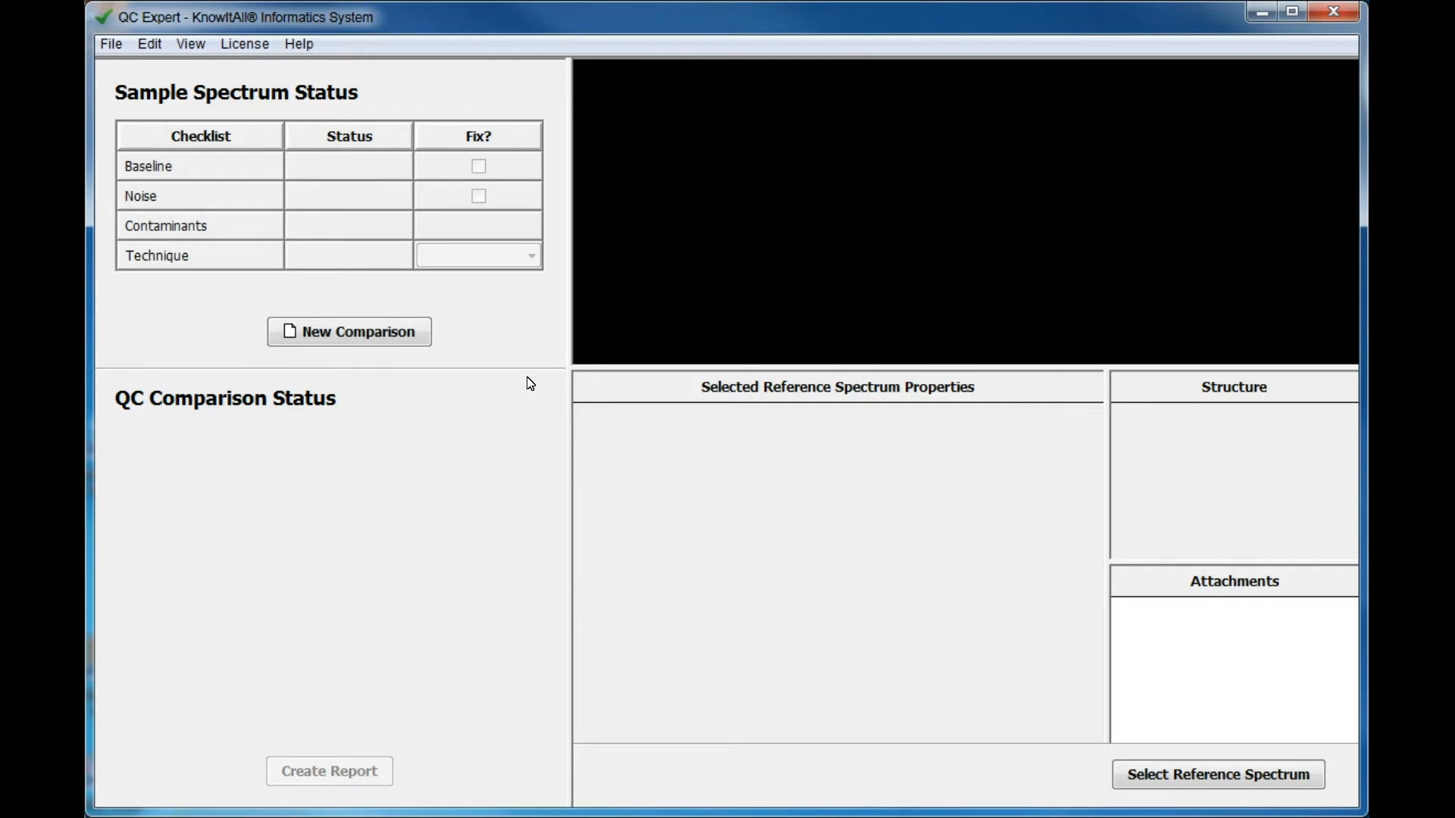
Step: Open the program settings, verifying with the administrator password
left_click(112, 44)
left_click(160, 136)
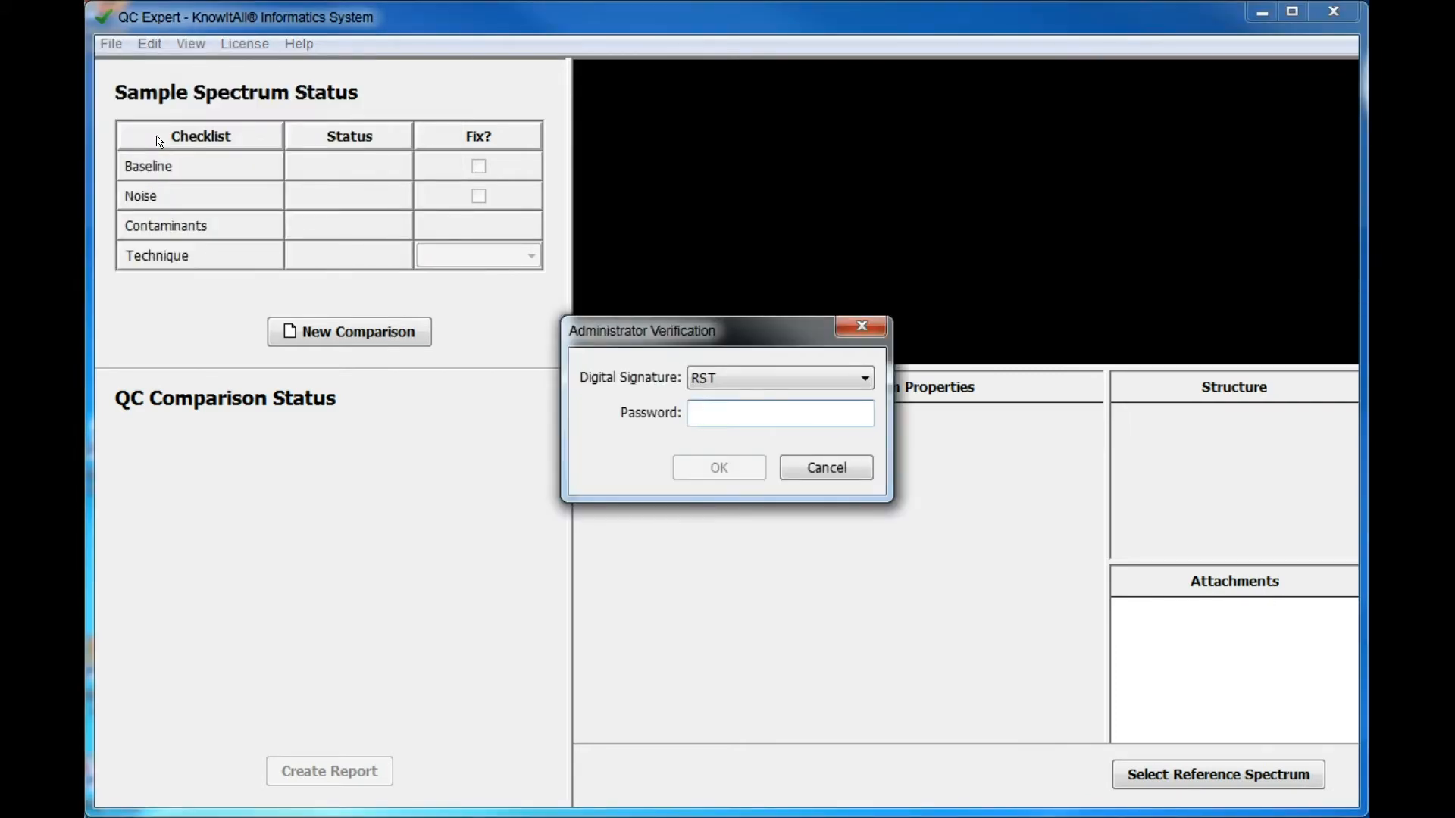
type("****")
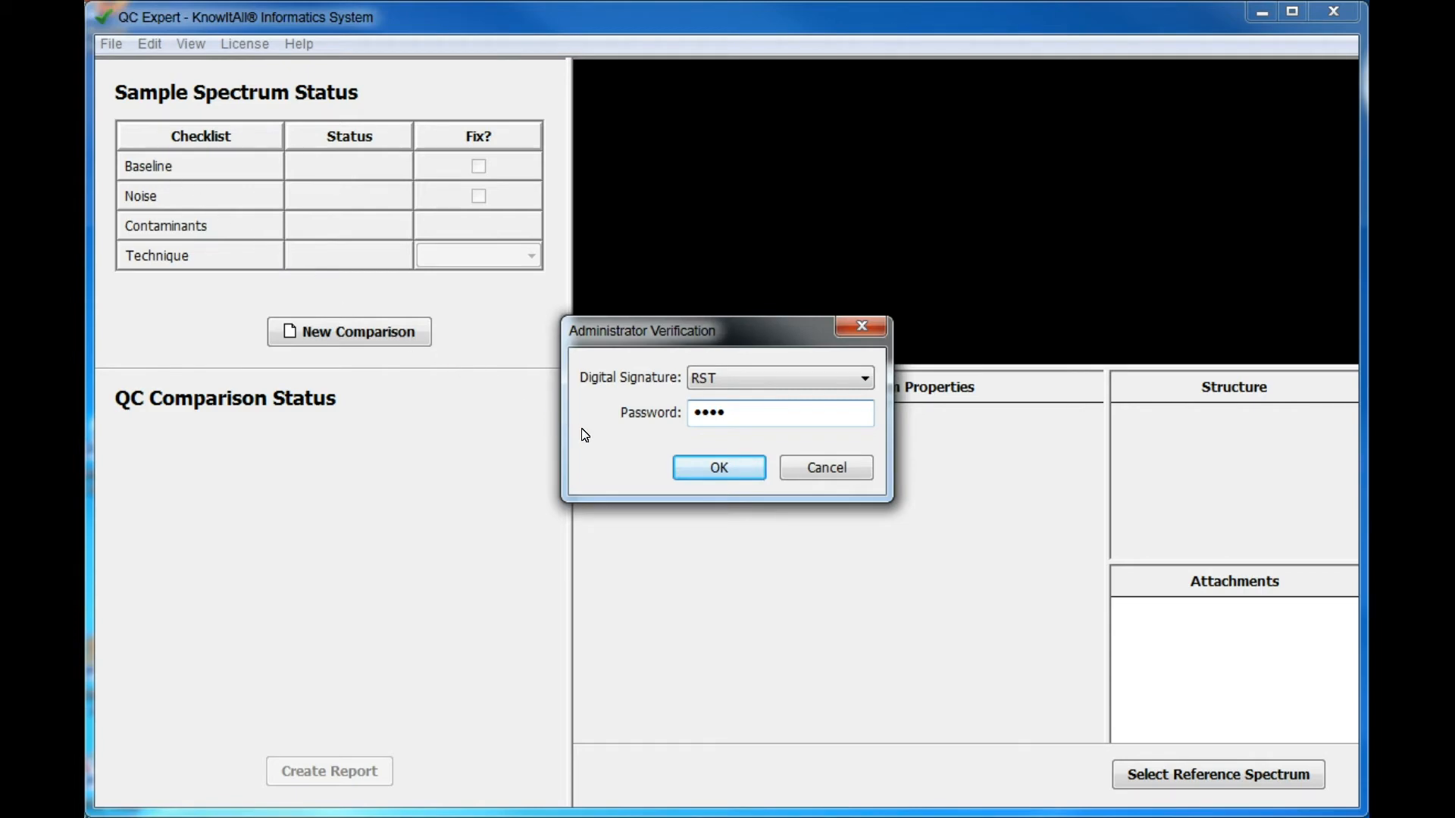
left_click(703, 472)
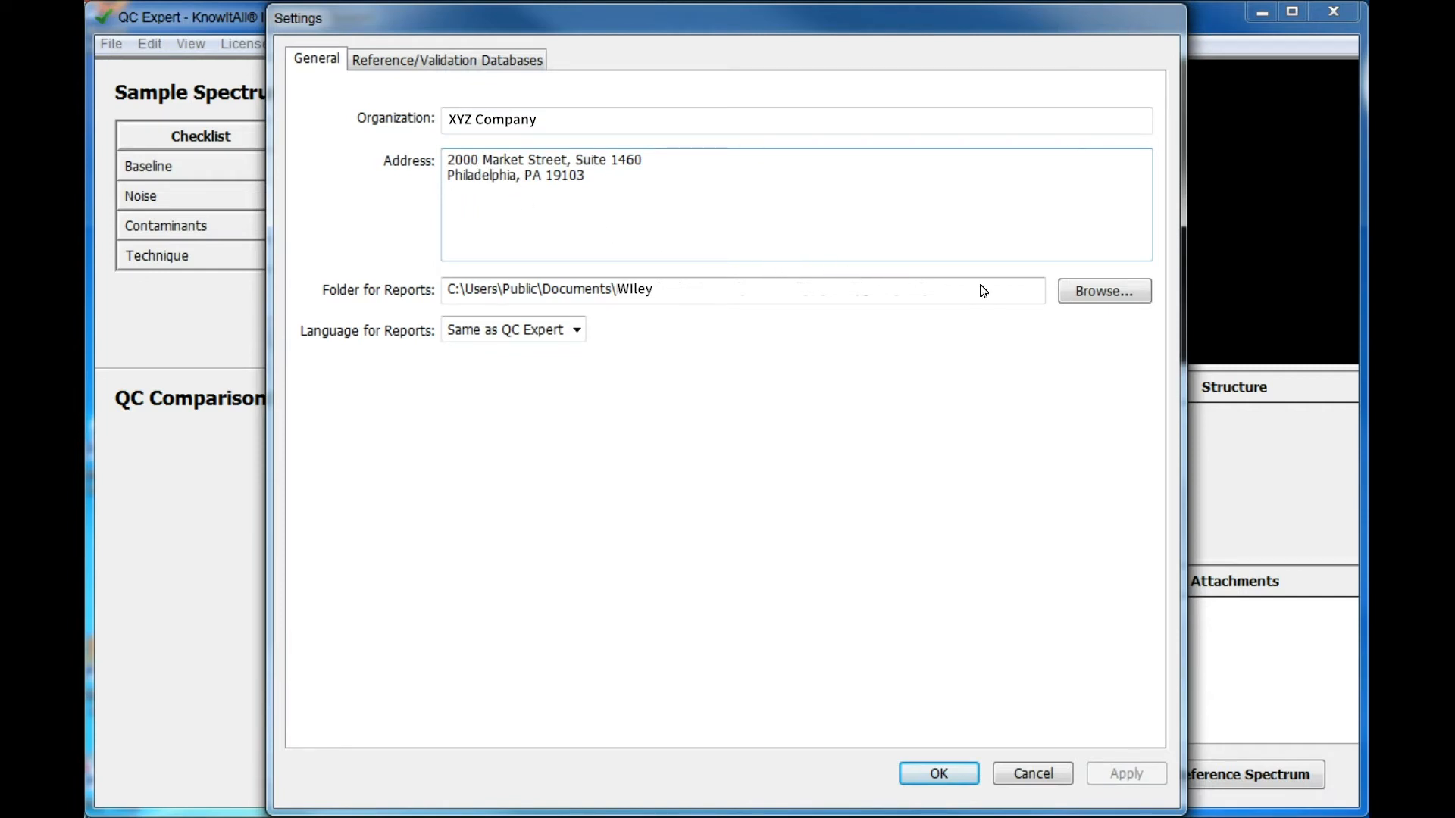
Step: Examine the folder selection and the available language options for reports without changing them
left_click(1097, 300)
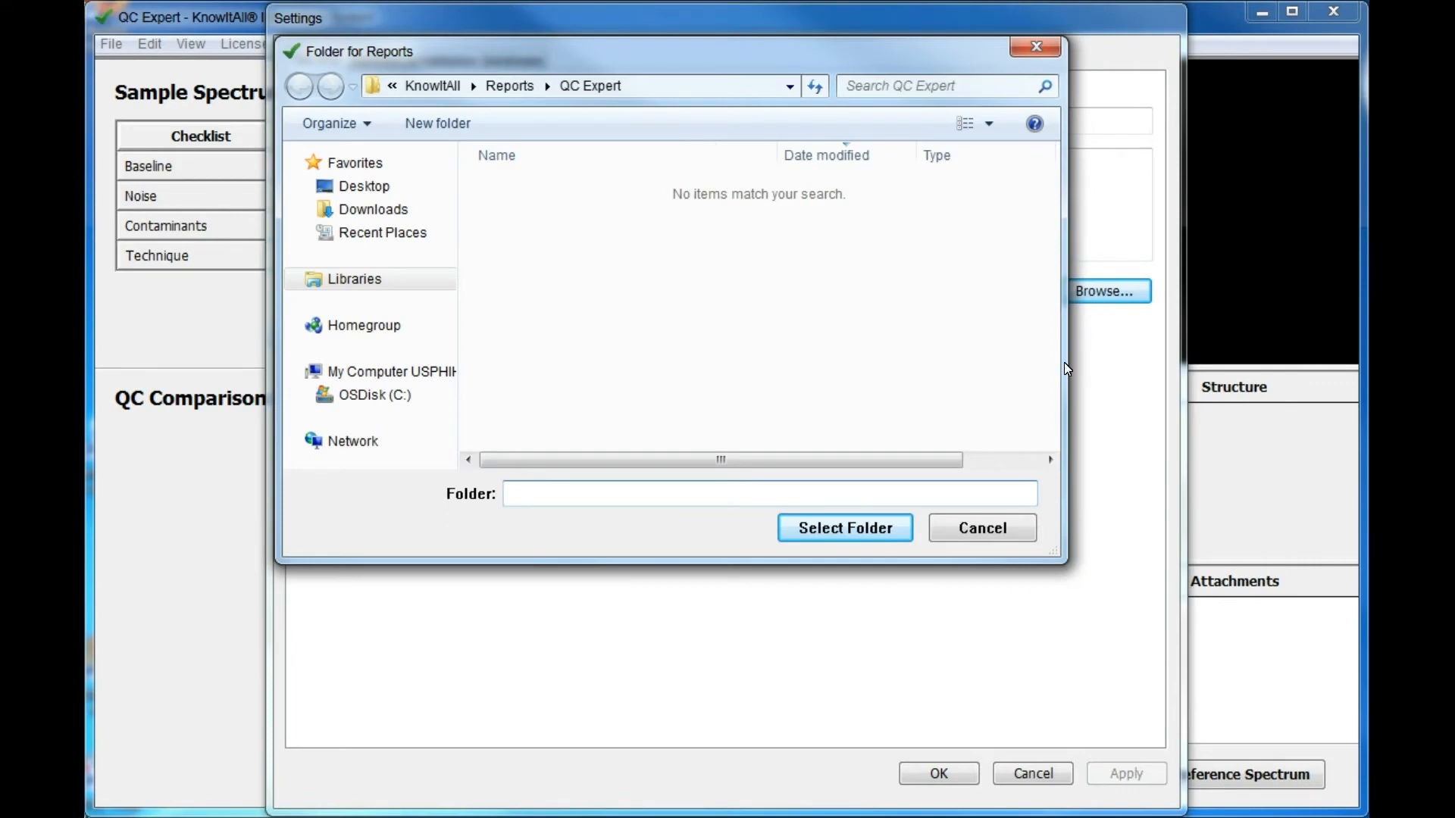
left_click(947, 529)
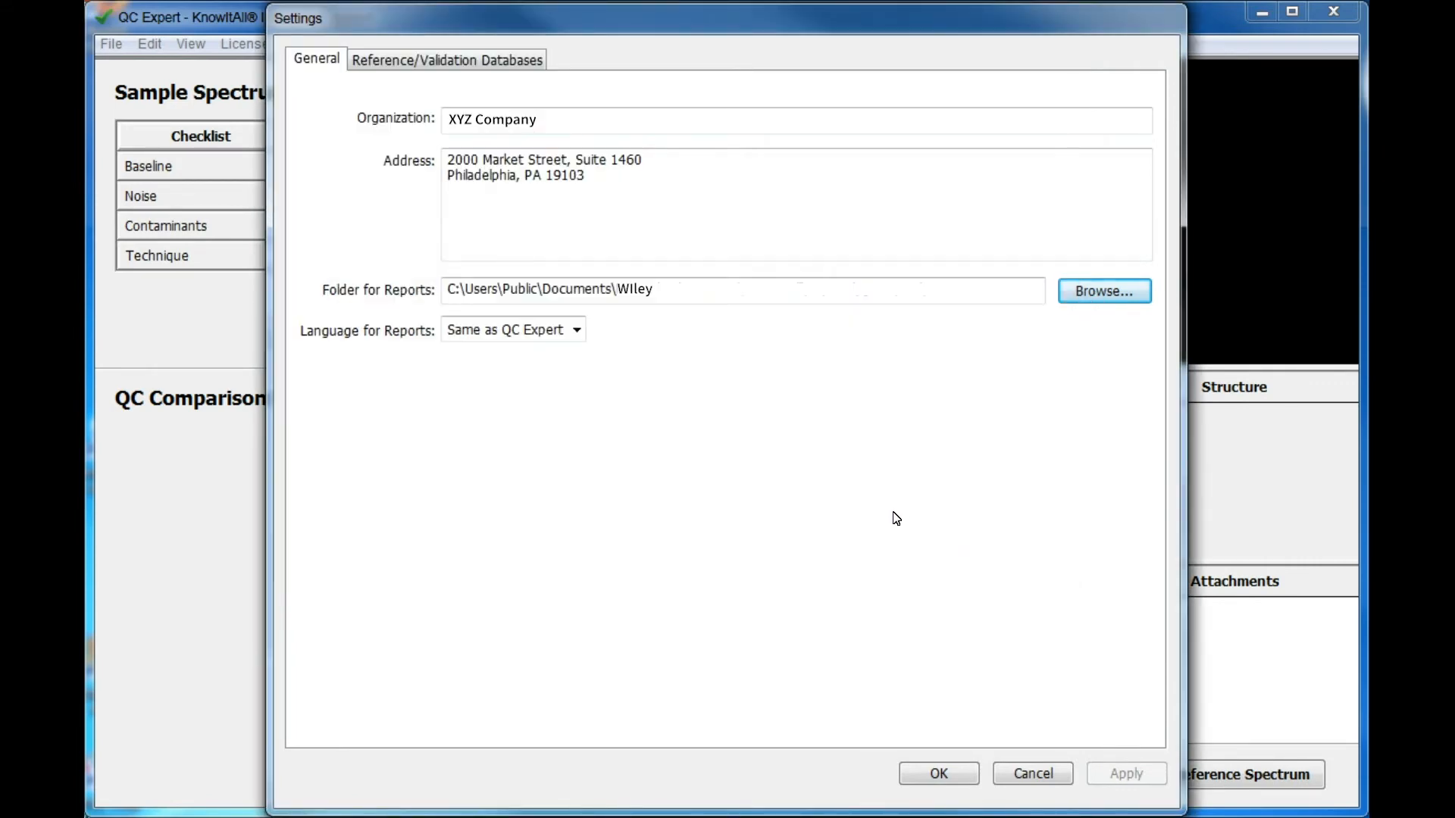
left_click(577, 331)
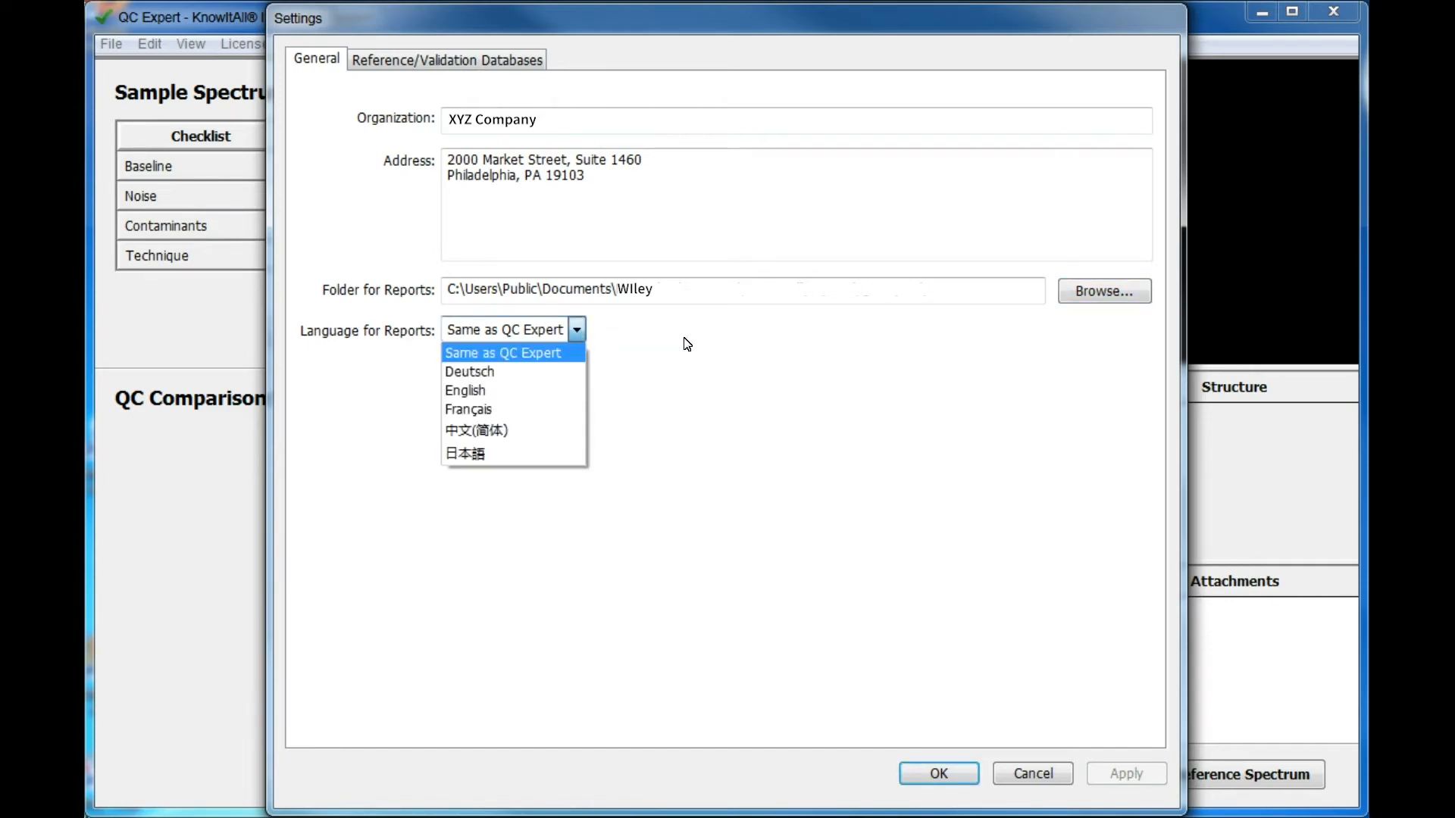
left_click(687, 344)
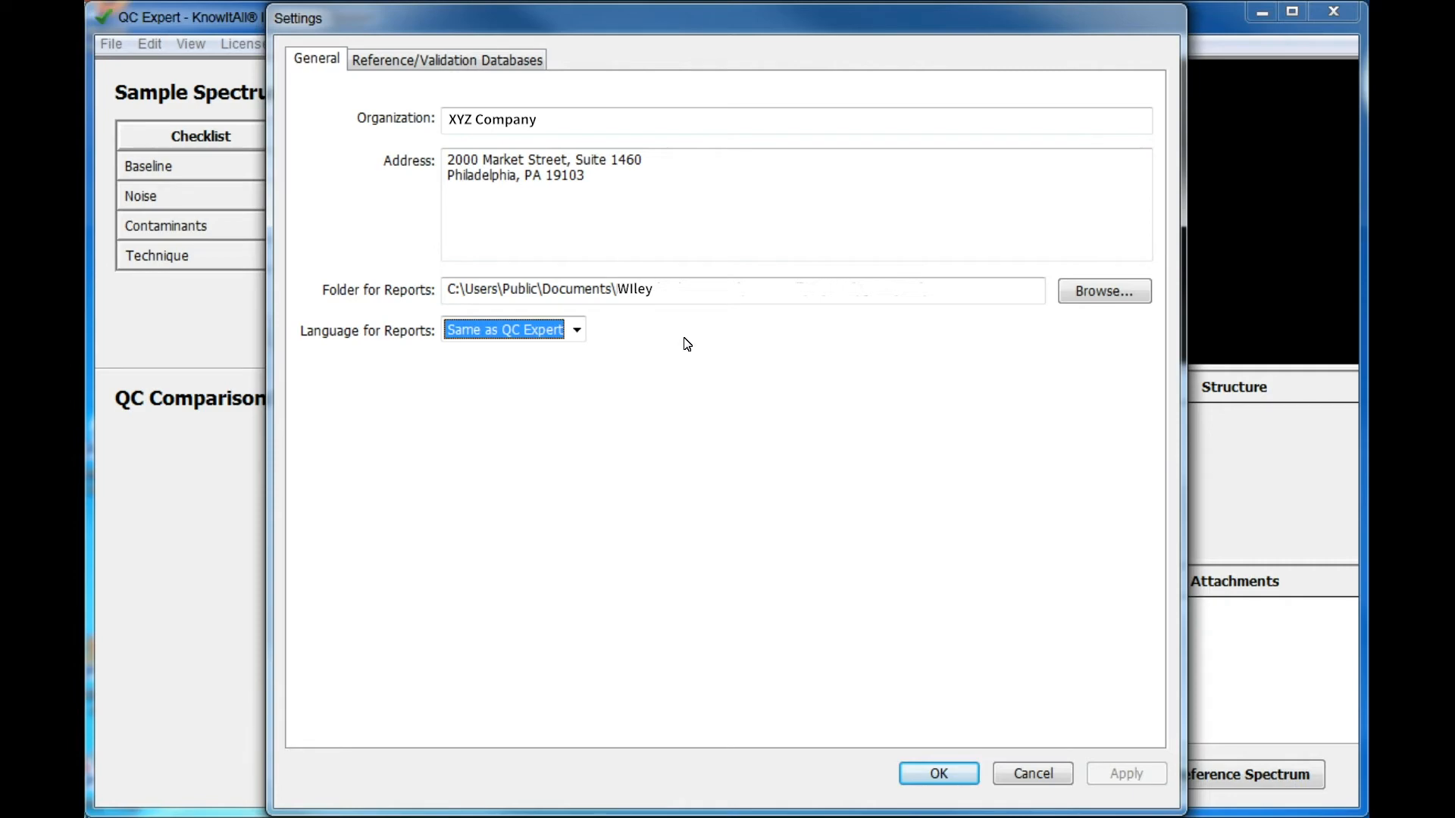
Step: Sort the available IR reference databases by DB code, add ATR-IR - Standards 3 (STW3X) for searching and confirm the settings
left_click(440, 58)
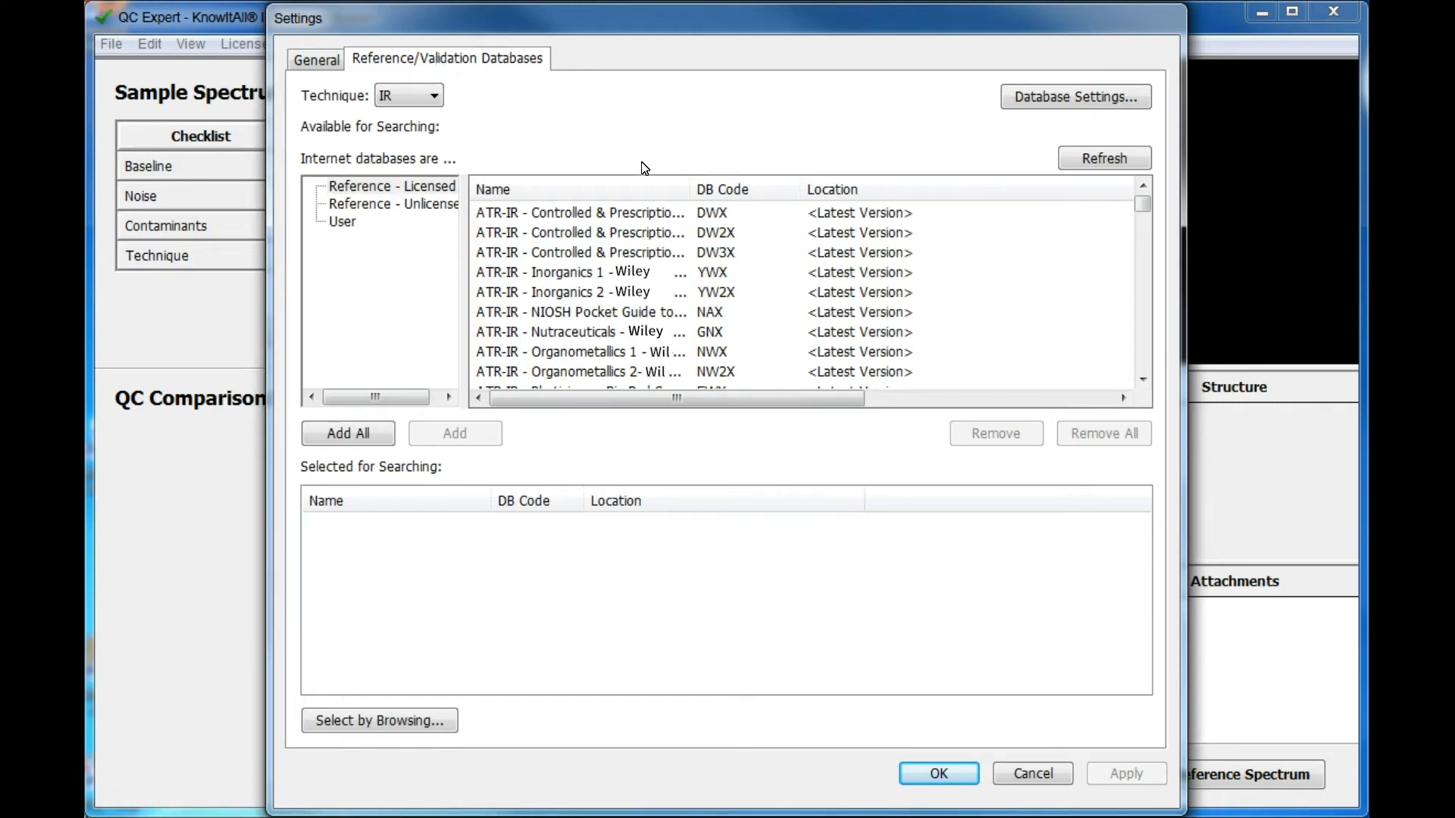
left_click(716, 188)
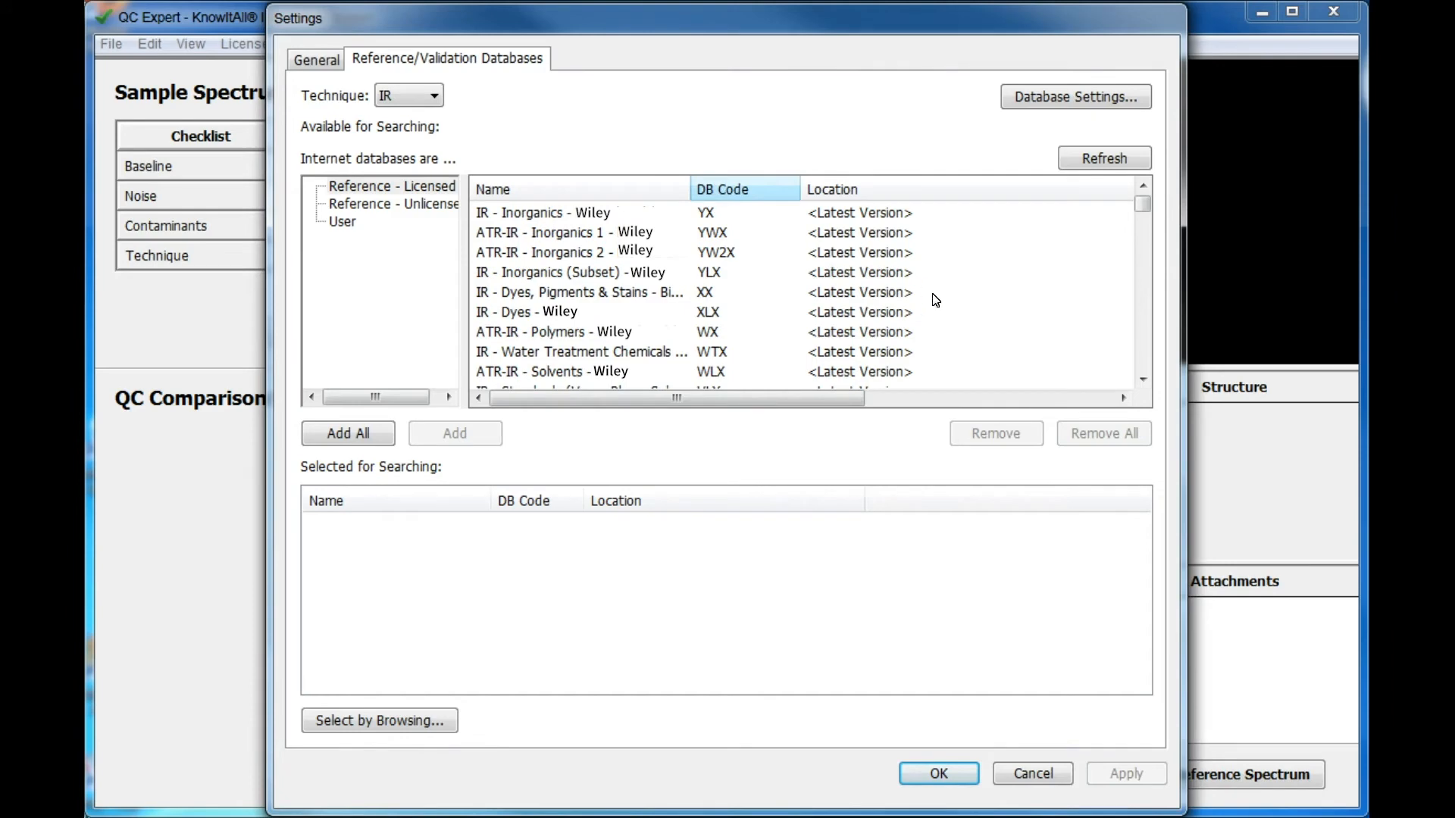
scroll(1149, 356, "down", 5)
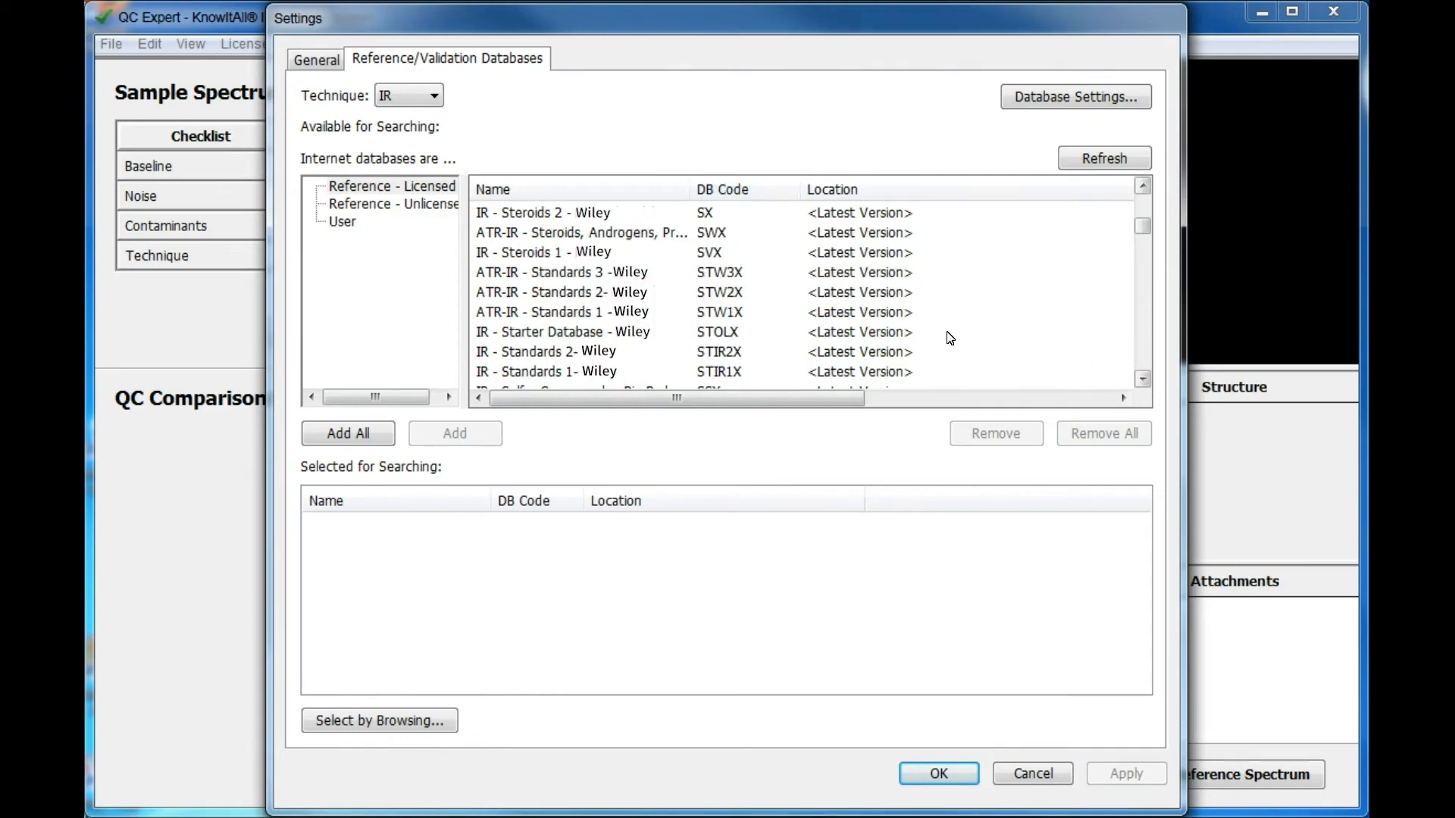
left_click(725, 276)
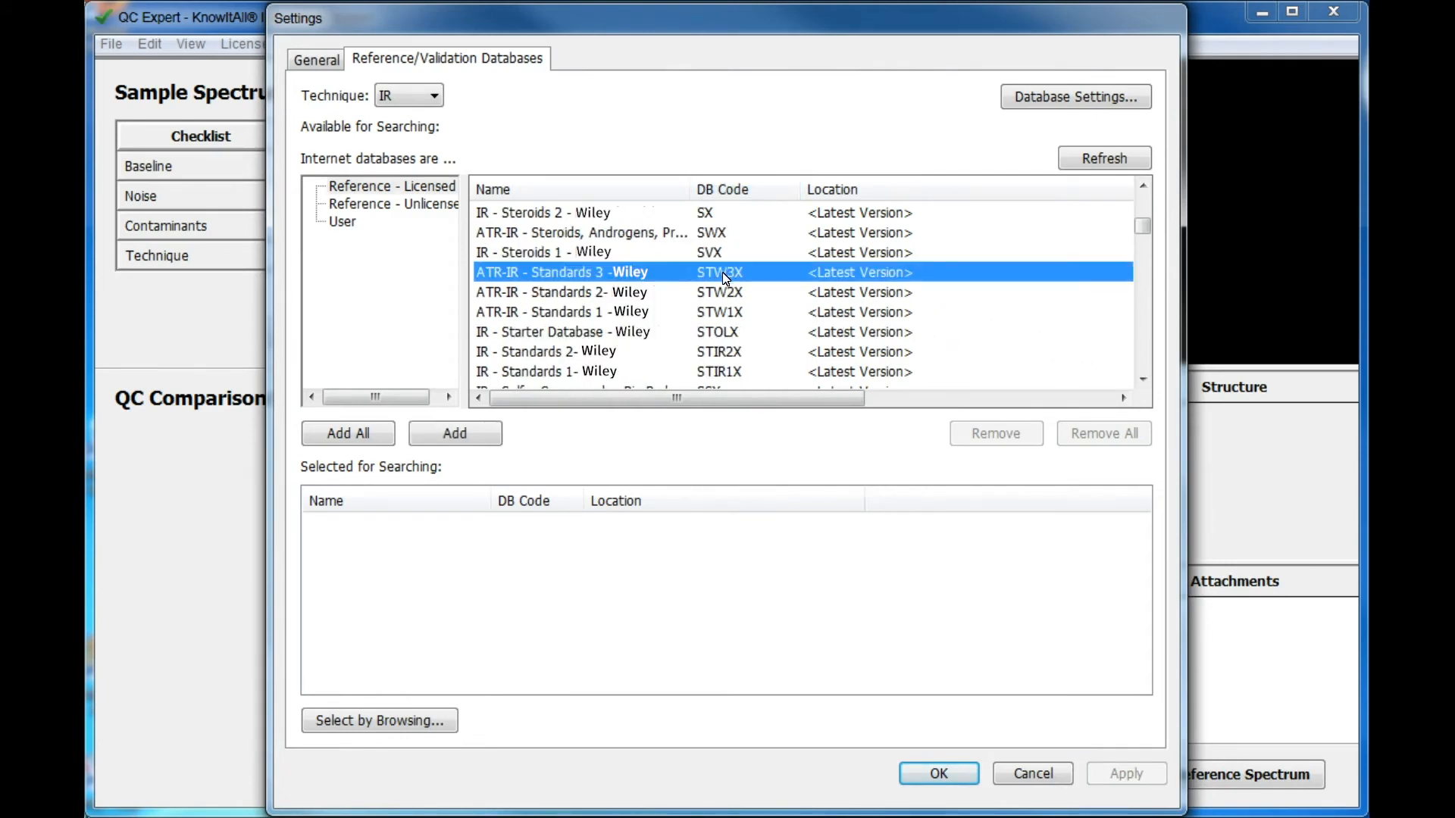
left_click(484, 442)
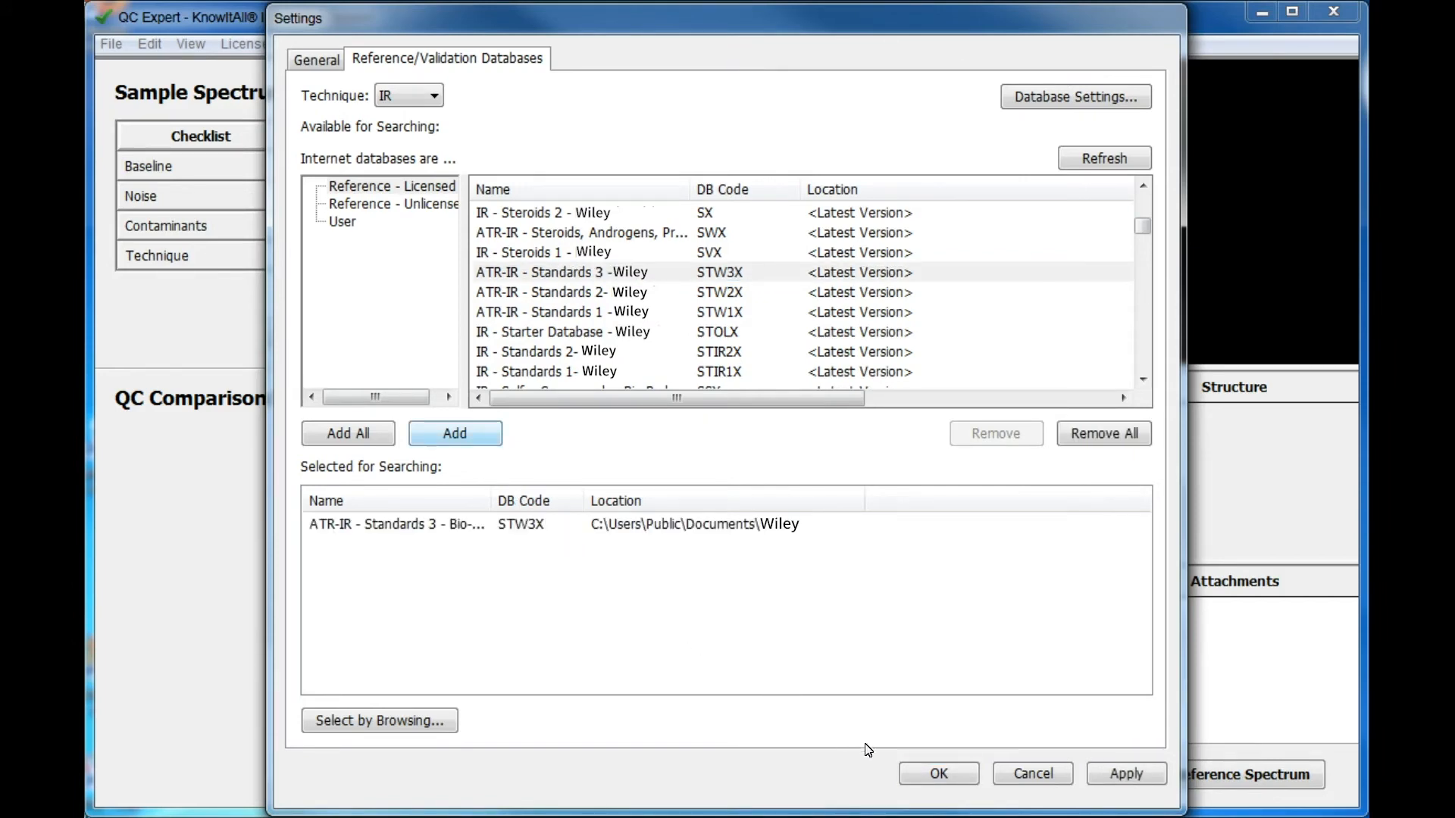
left_click(940, 774)
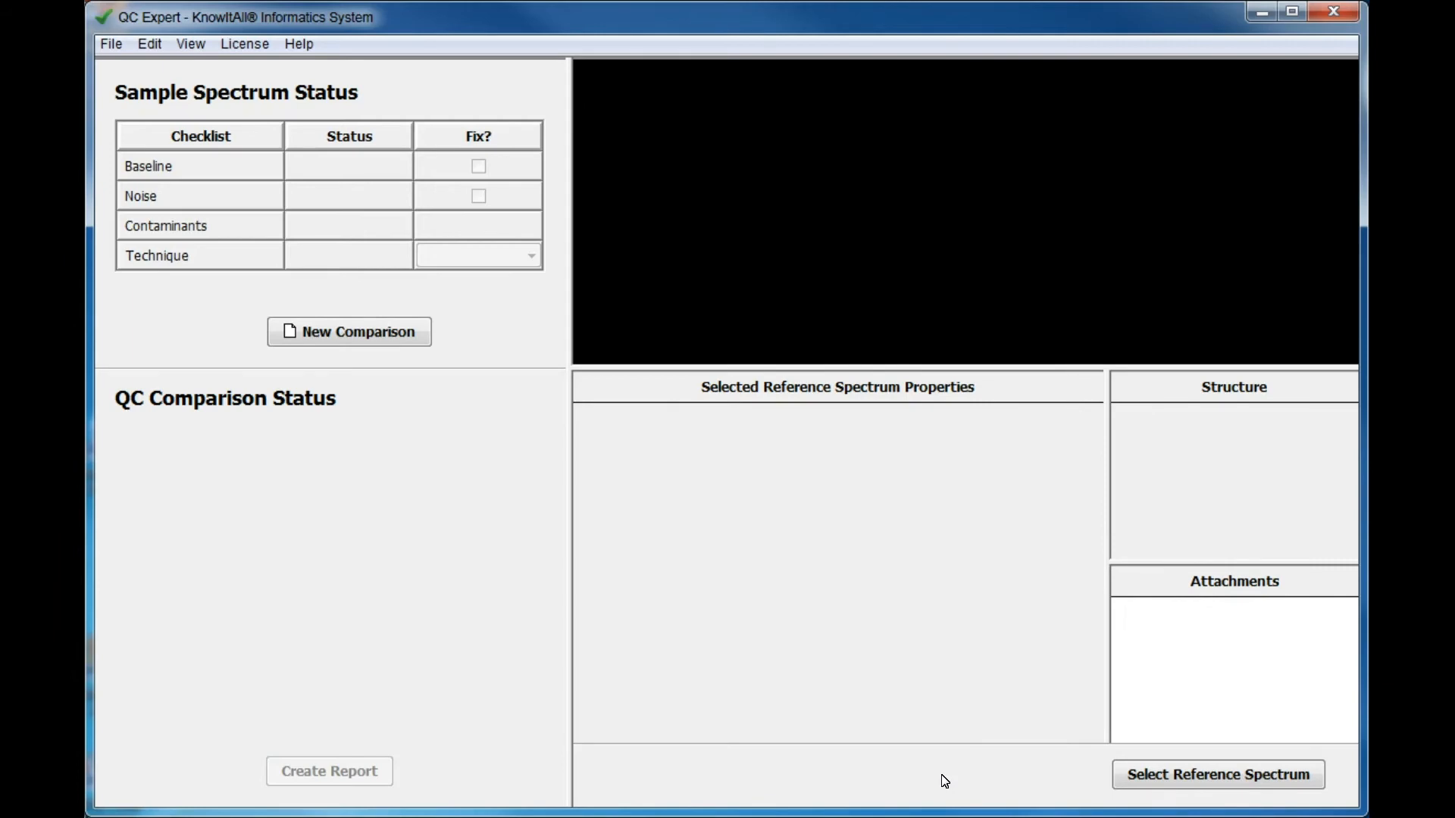
Step: Start adding a reference spectrum, verifying with the administrator password
left_click(1194, 776)
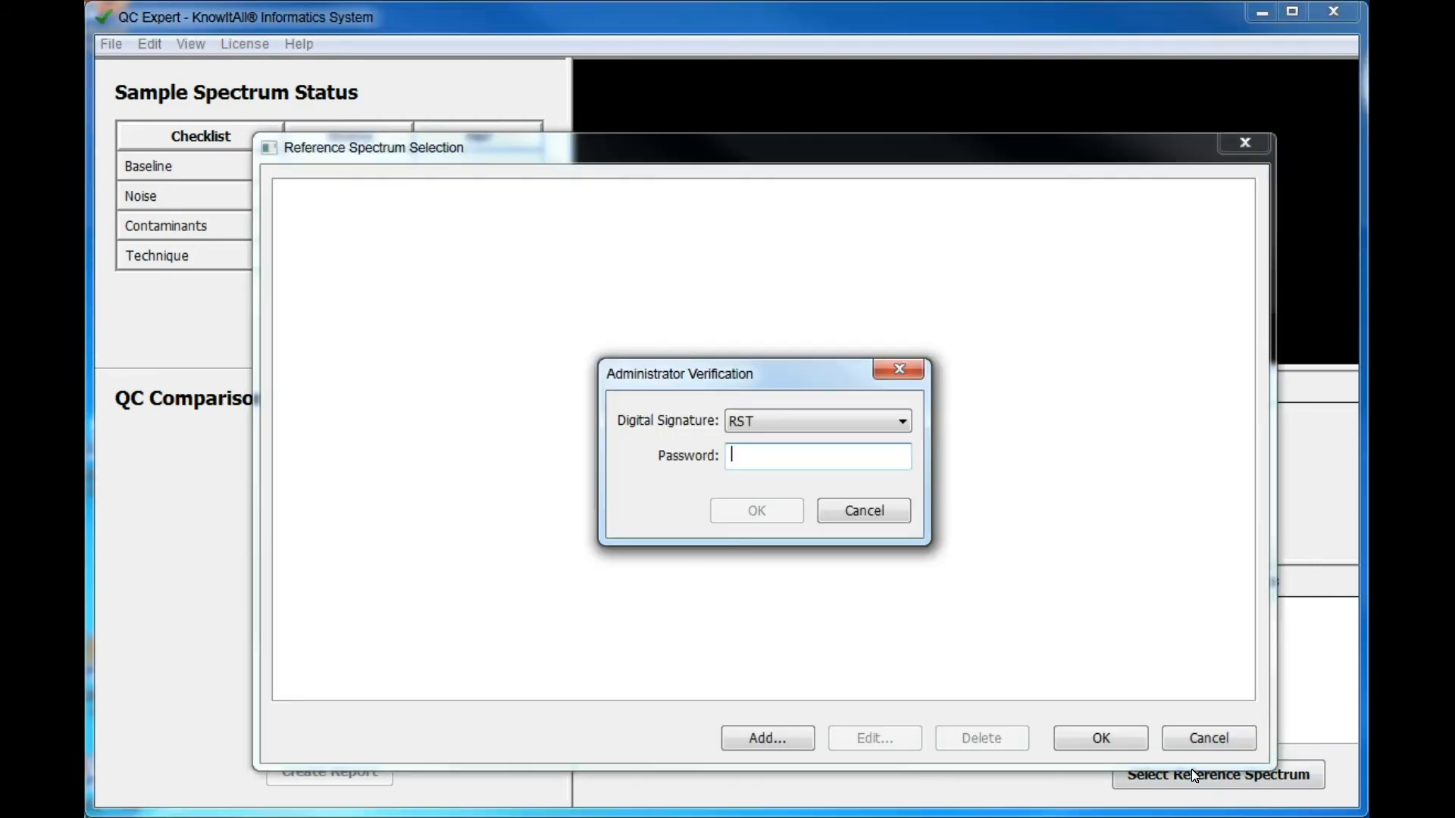
type("****")
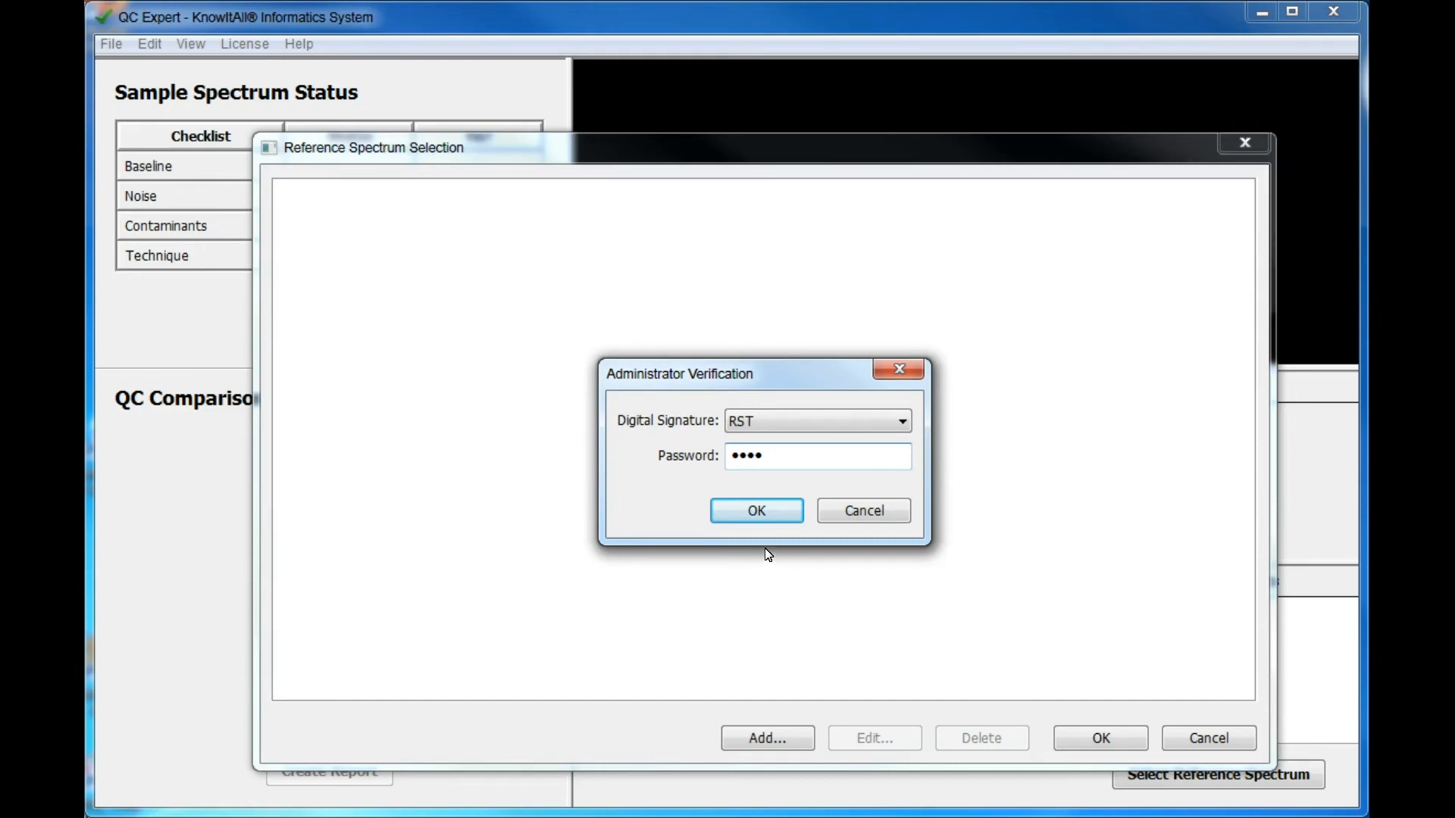
left_click(749, 514)
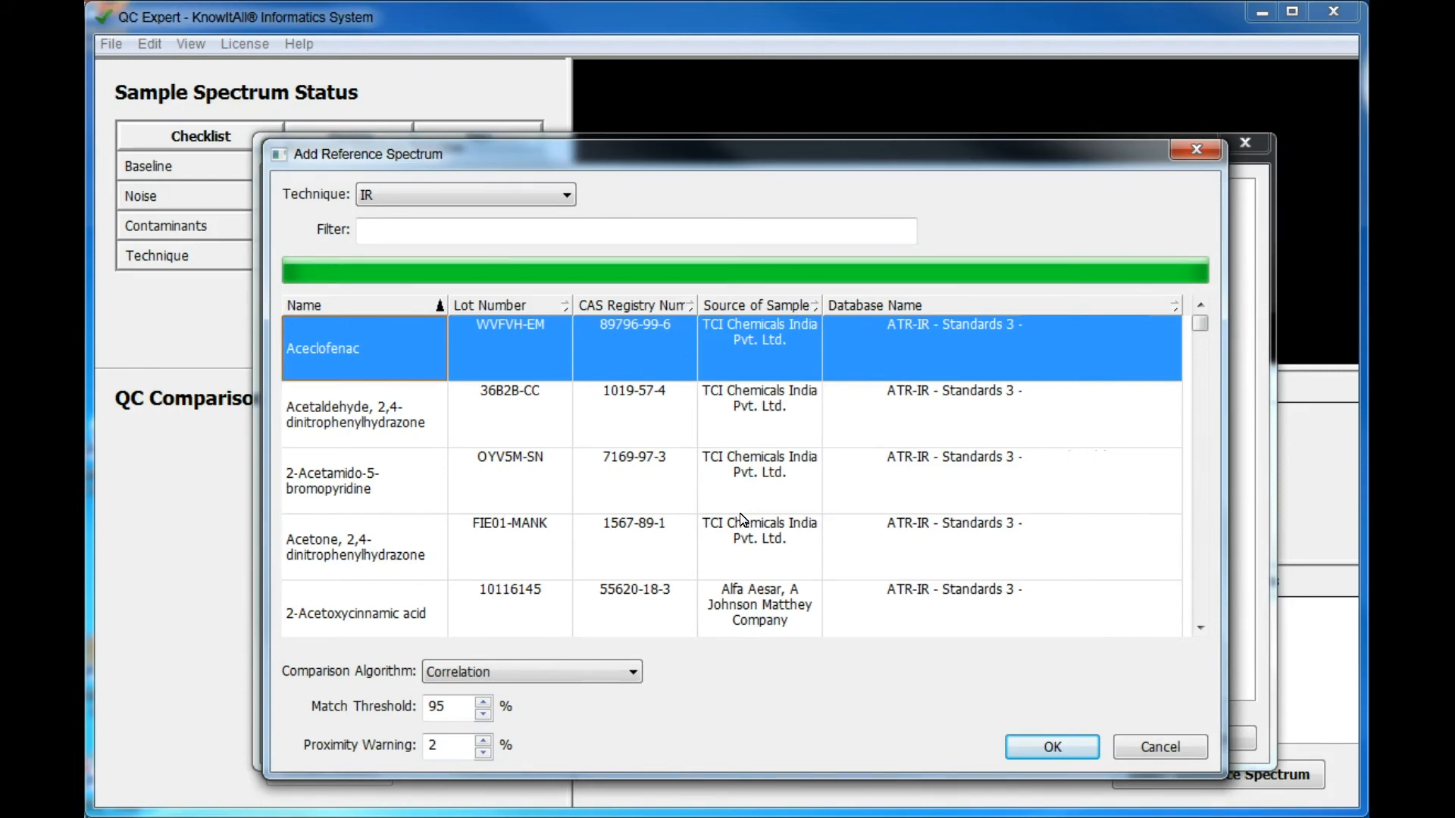
Step: Filter the reference spectra for DEET and add it with the Correlation algorithm, 95% match threshold and 2% proximity warning
left_click(396, 228)
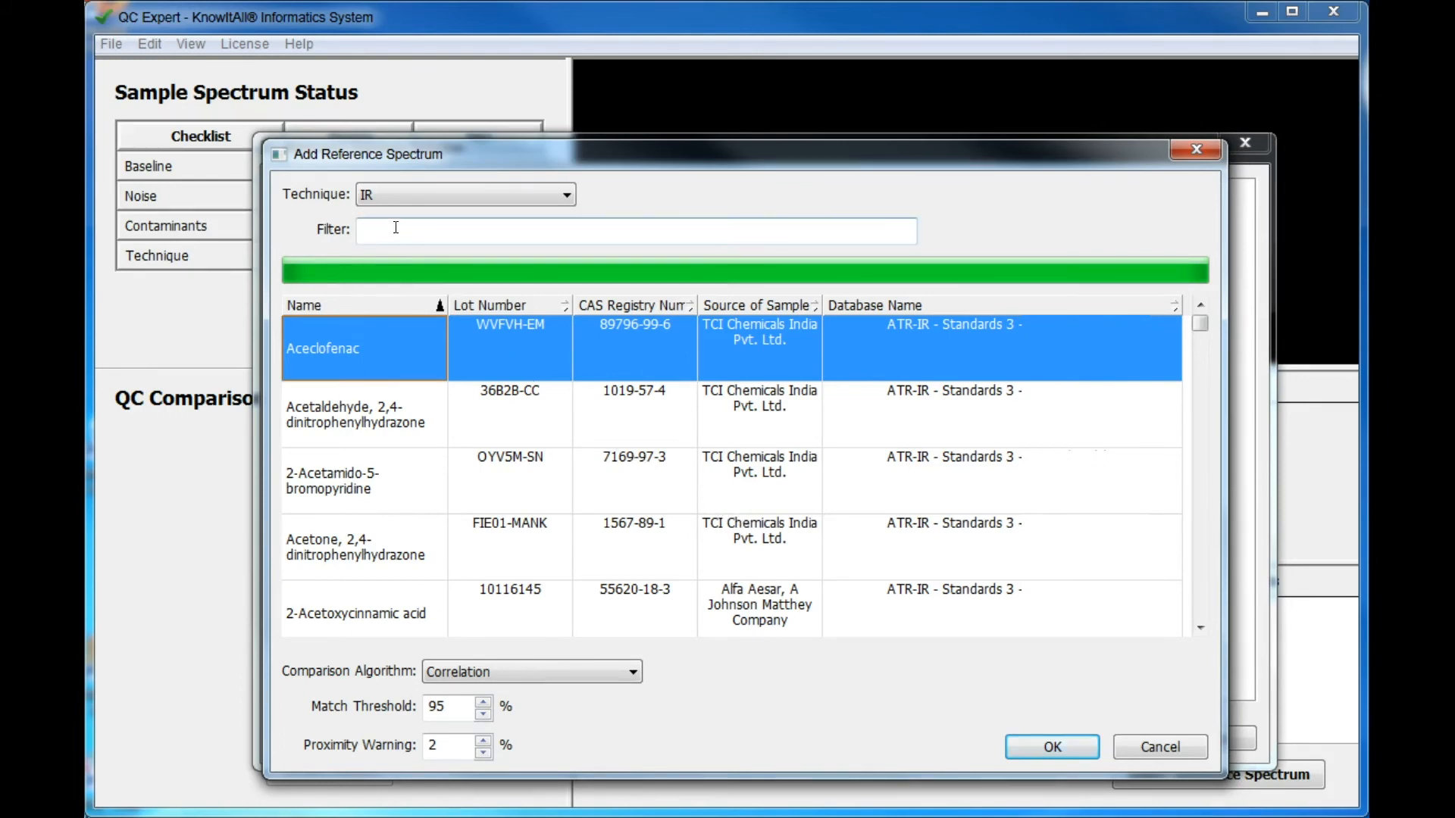
type("DEET")
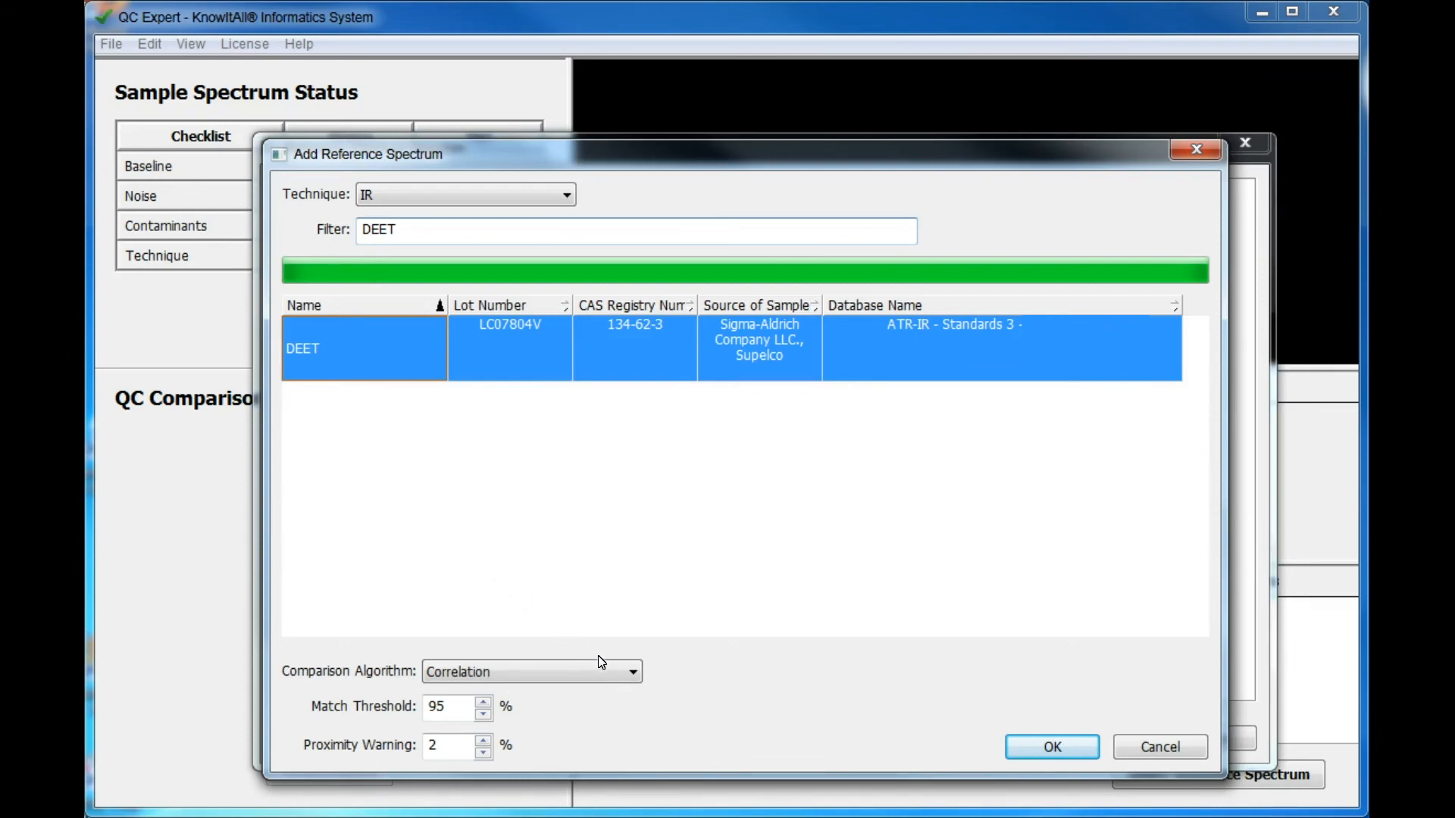
left_click(635, 674)
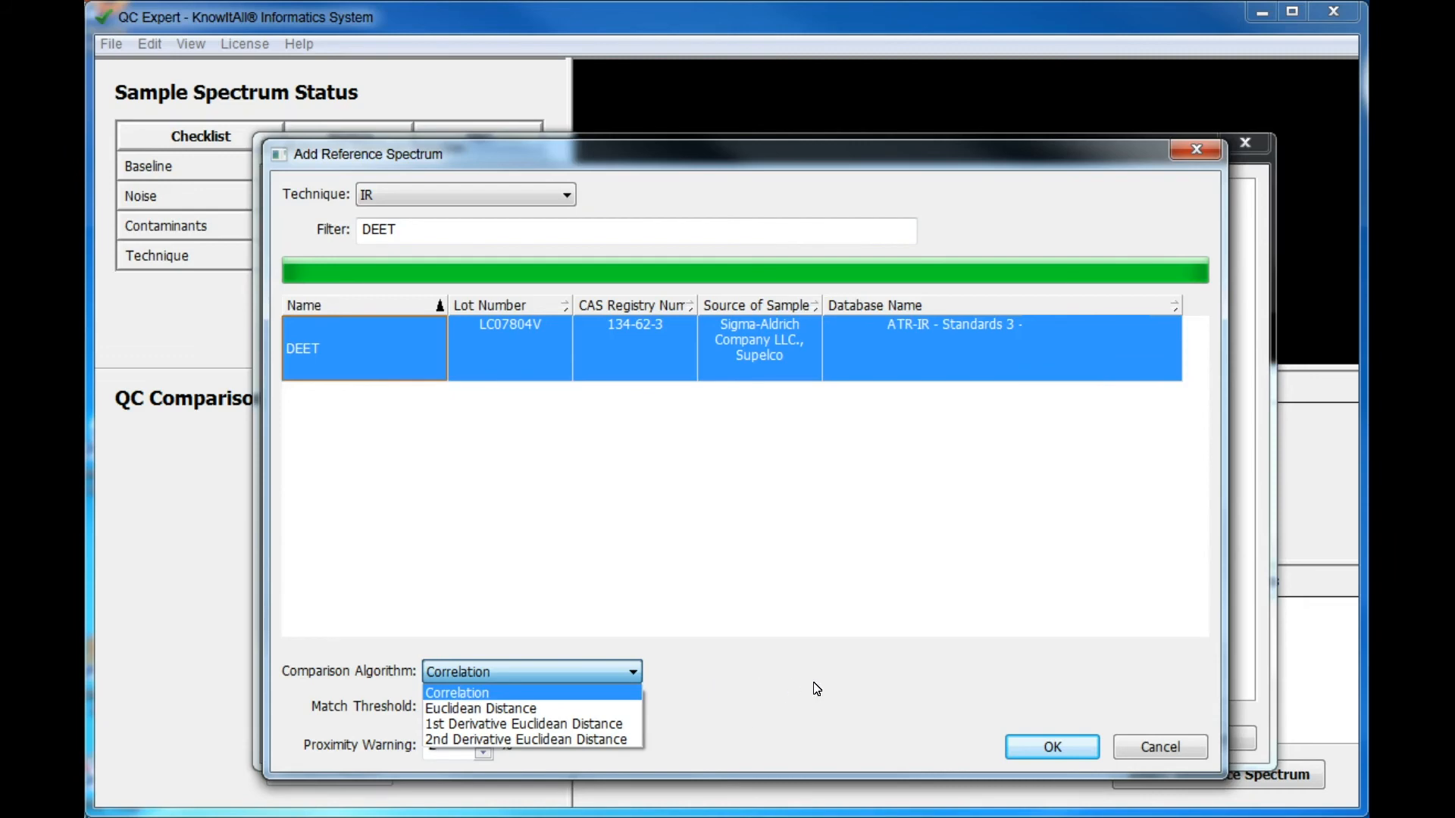
left_click(1010, 667)
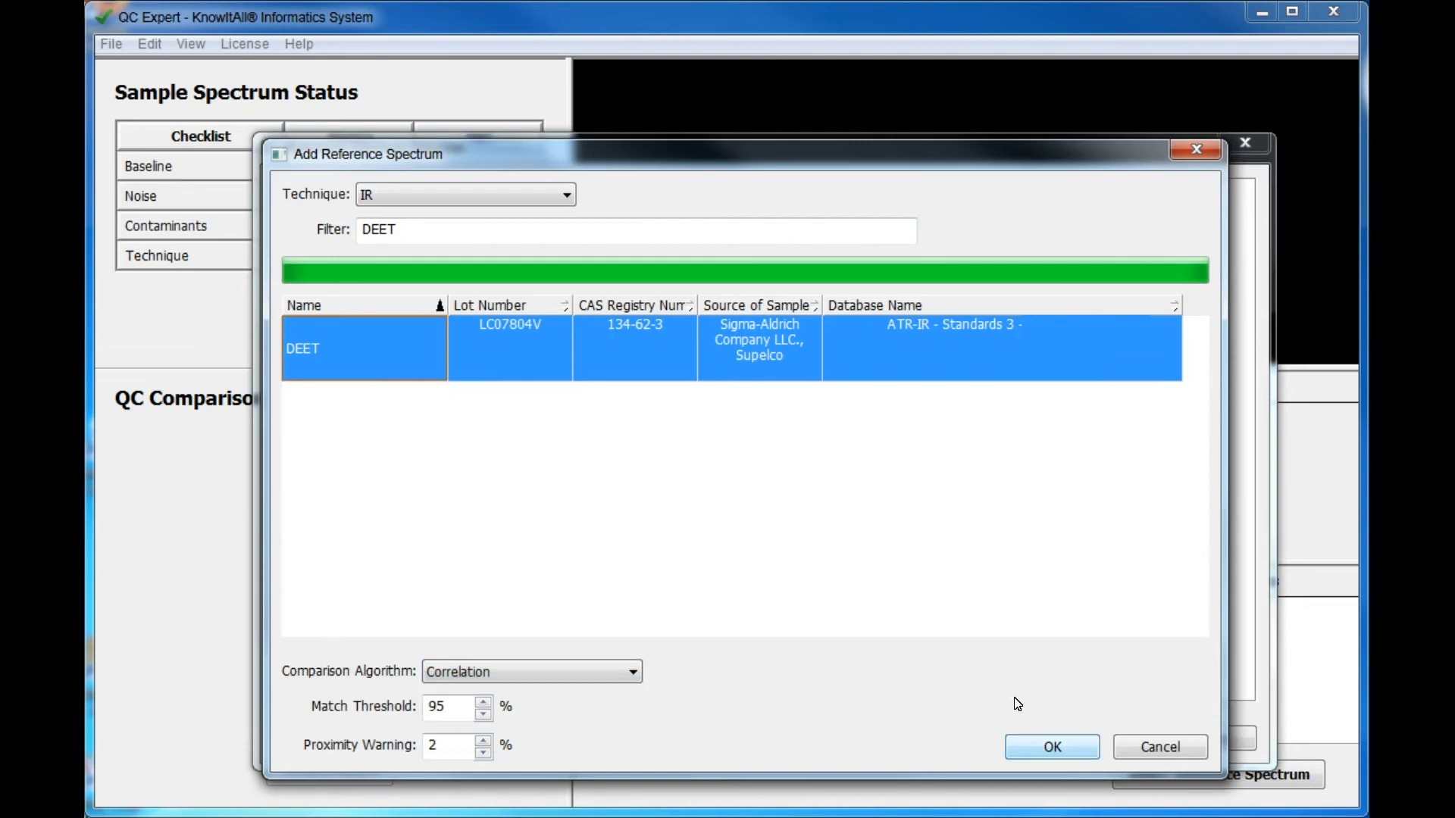
left_click(1032, 748)
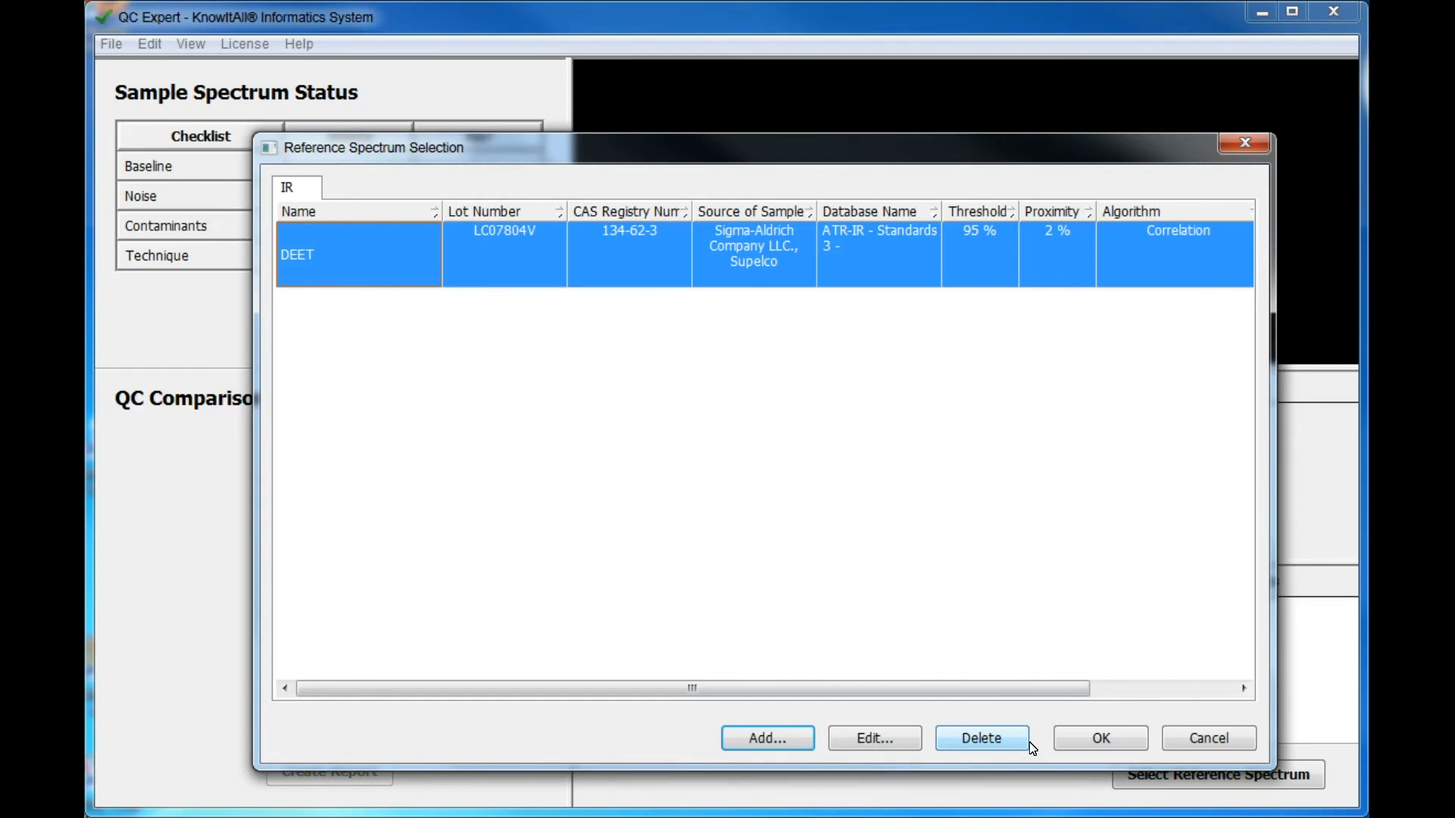
Step: Check the DEET entry's comparison algorithm and threshold settings without changes, and accept it as the reference spectrum
left_click(859, 744)
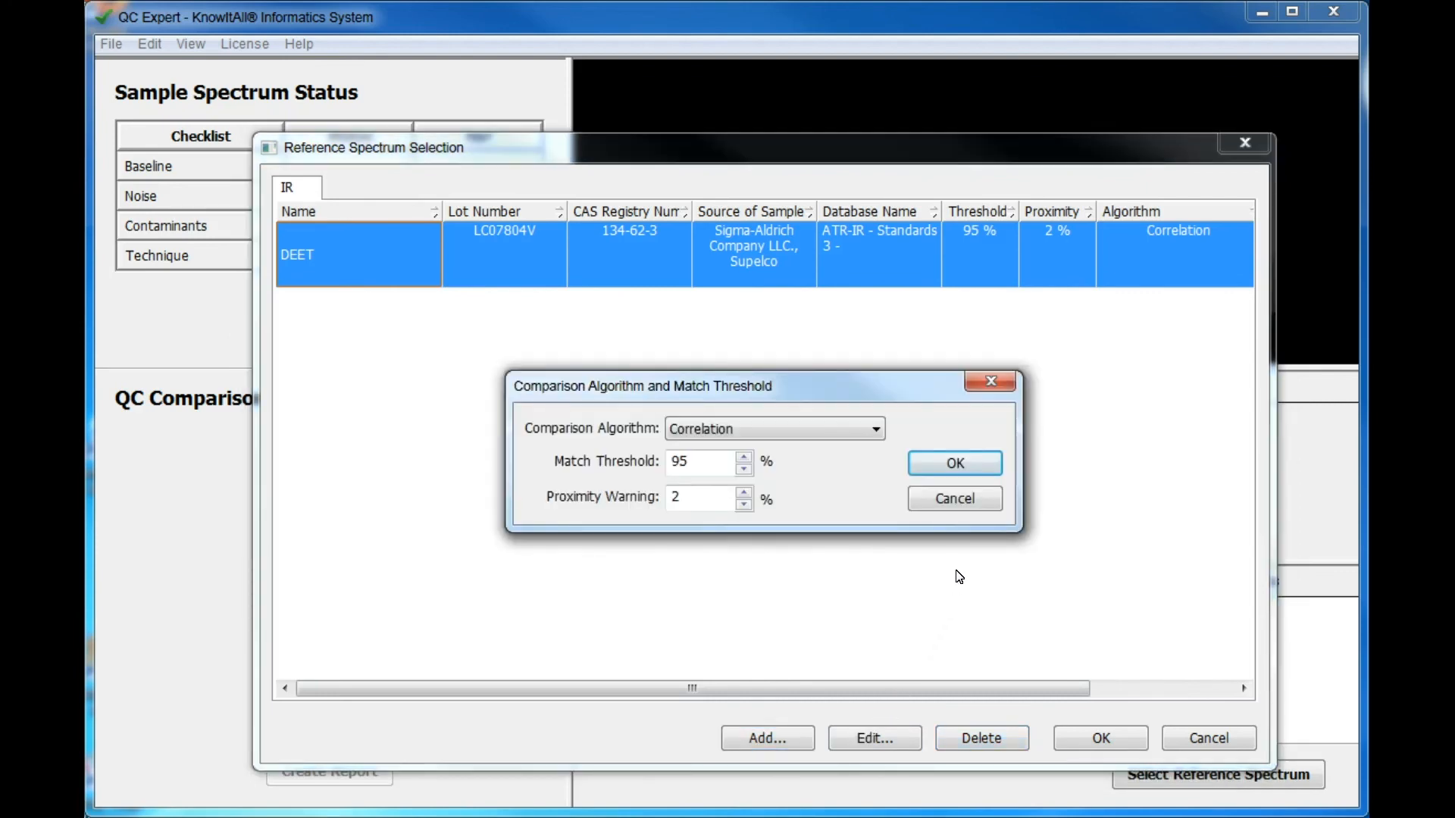
left_click(985, 500)
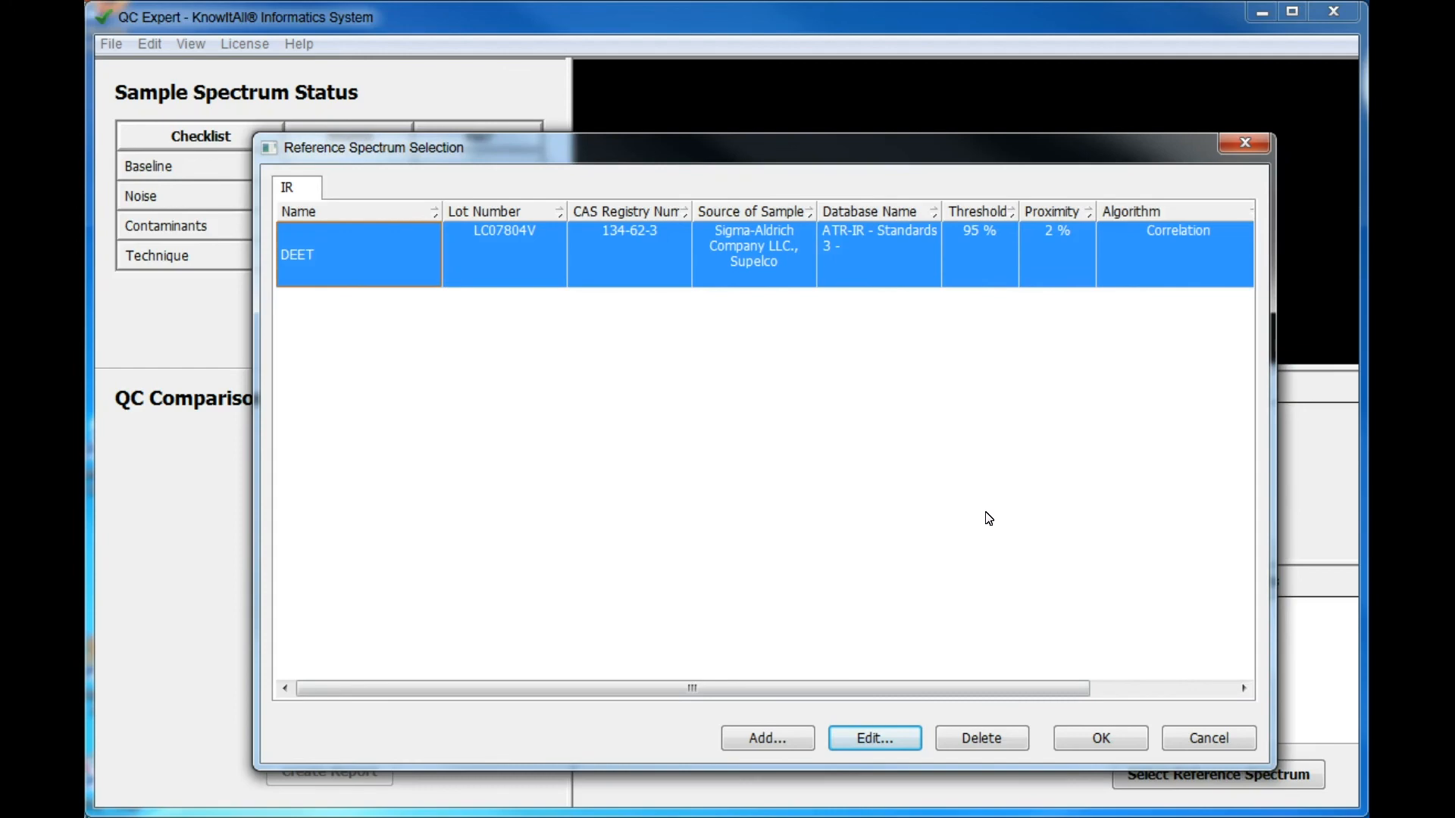
left_click(1111, 734)
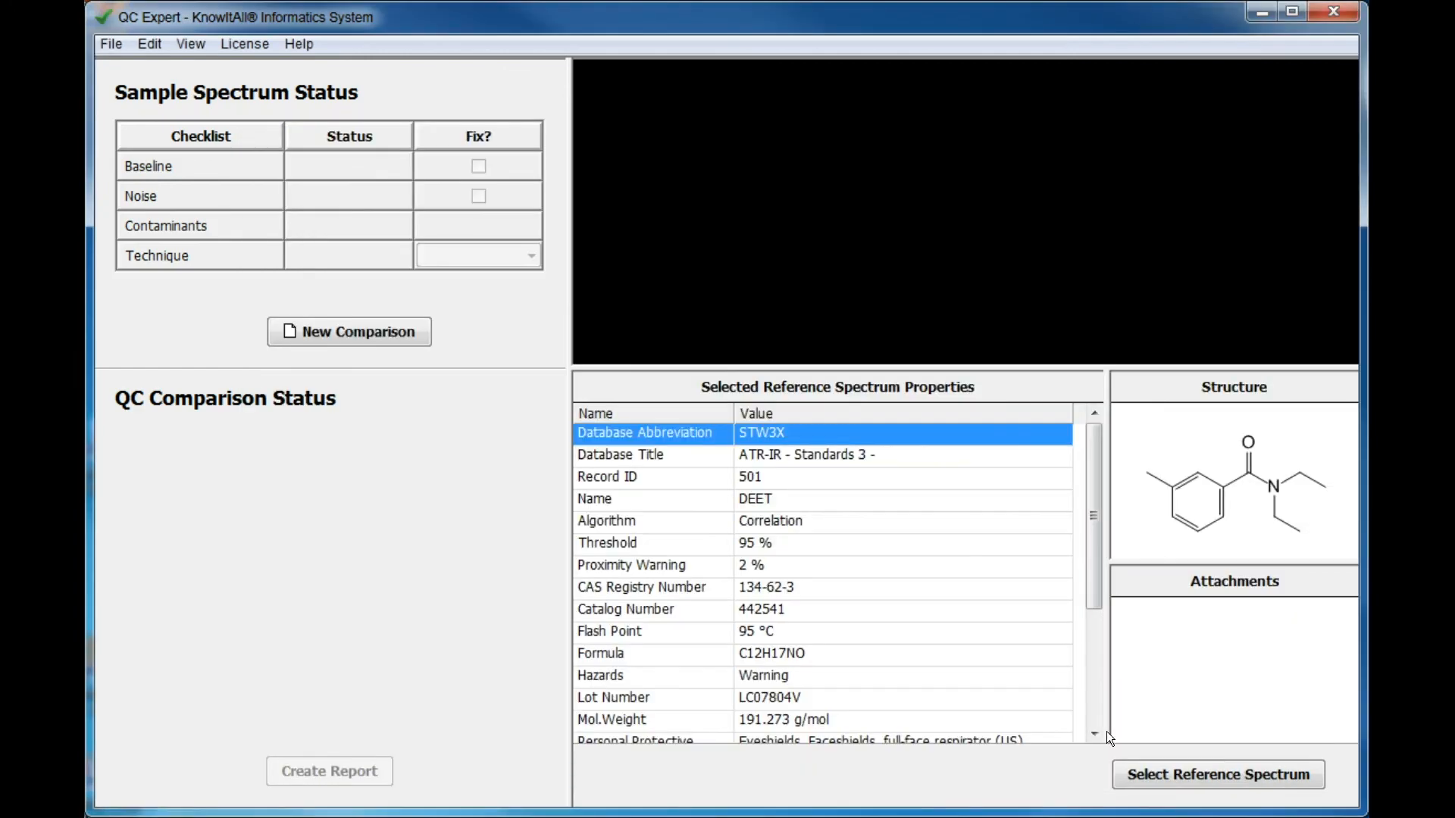